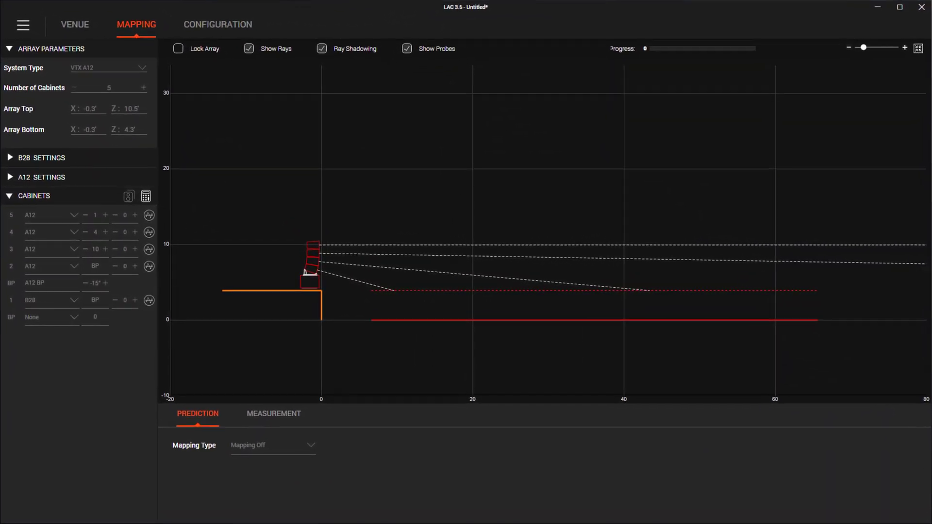
Lower cabinet 4's splay to 2.5° and cabinet 3's to 8°, and choose B28 GND ground support.
{"action": "left_click", "coordinate": [85, 232]}
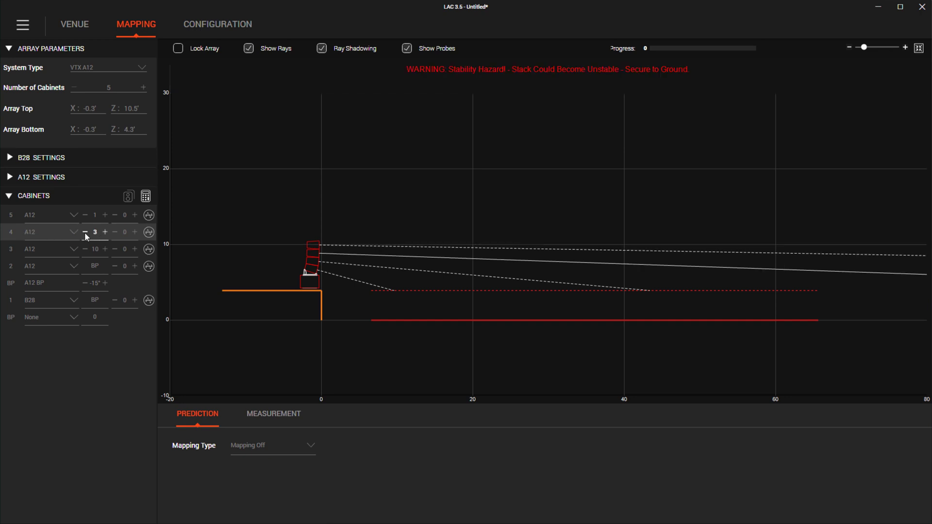
{"action": "left_click", "coordinate": [84, 232]}
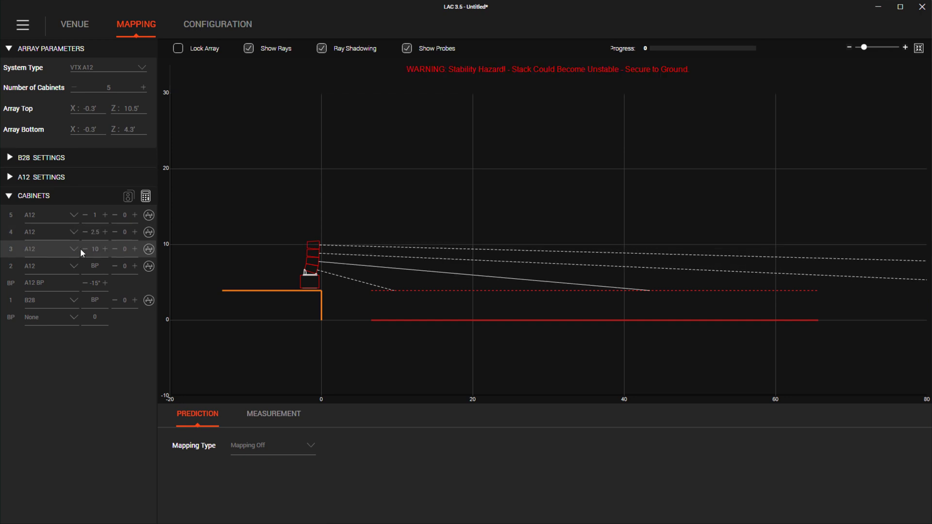
{"action": "left_click", "coordinate": [84, 248]}
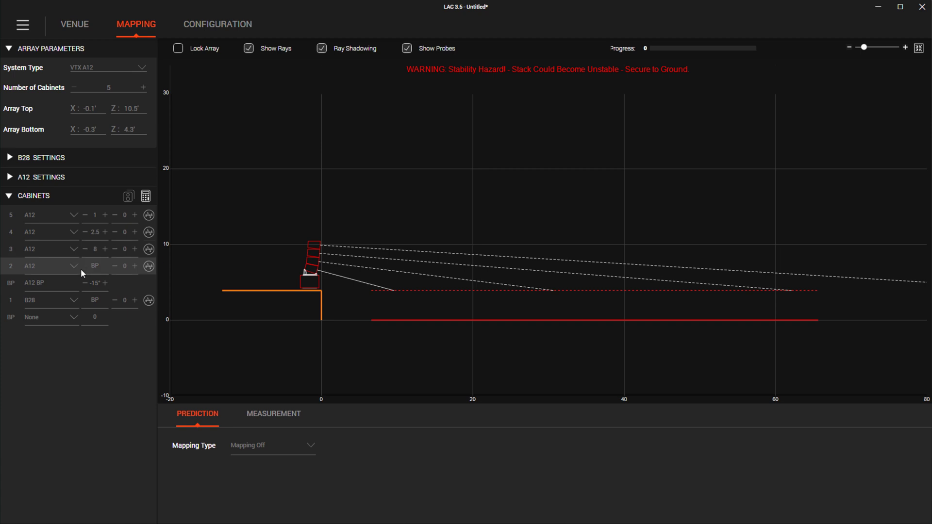
{"action": "left_click", "coordinate": [75, 318]}
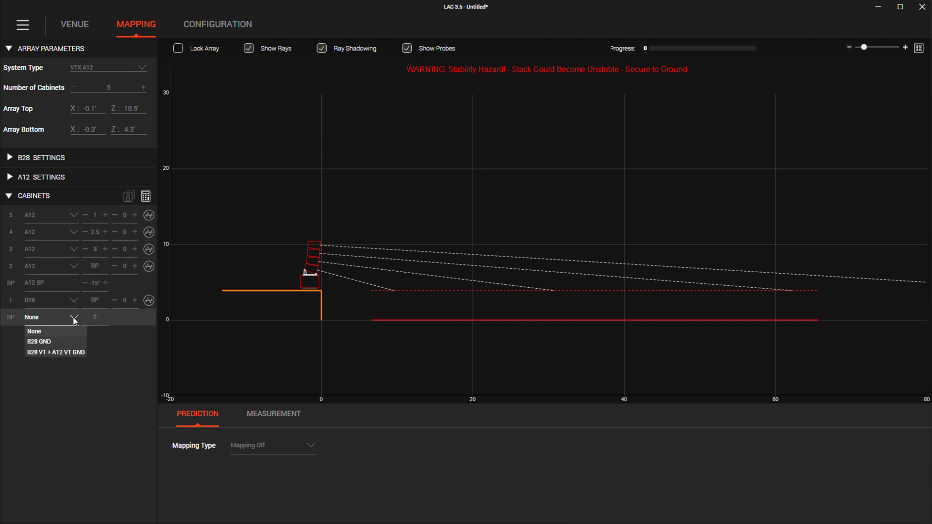
{"action": "left_click", "coordinate": [65, 342]}
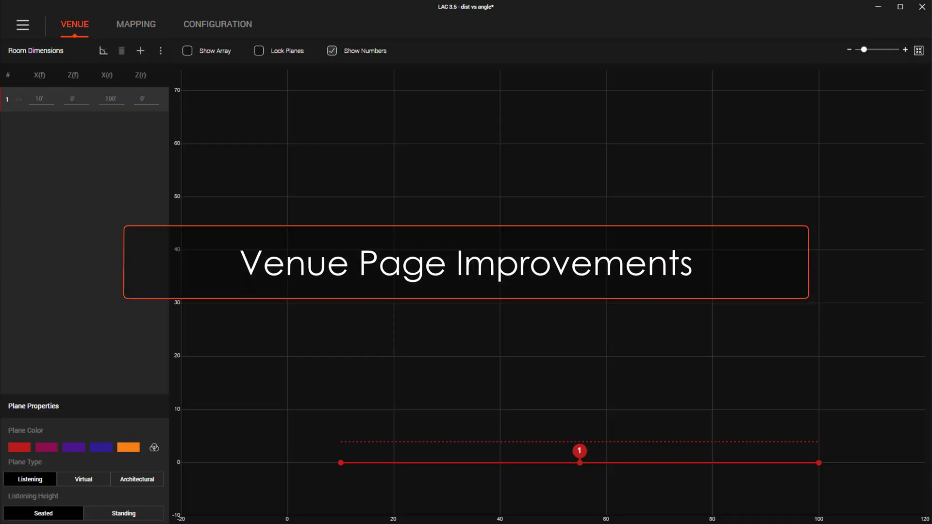
Add plane 2, ending at 120' with a 12' rear height.
{"action": "left_click", "coordinate": [140, 51]}
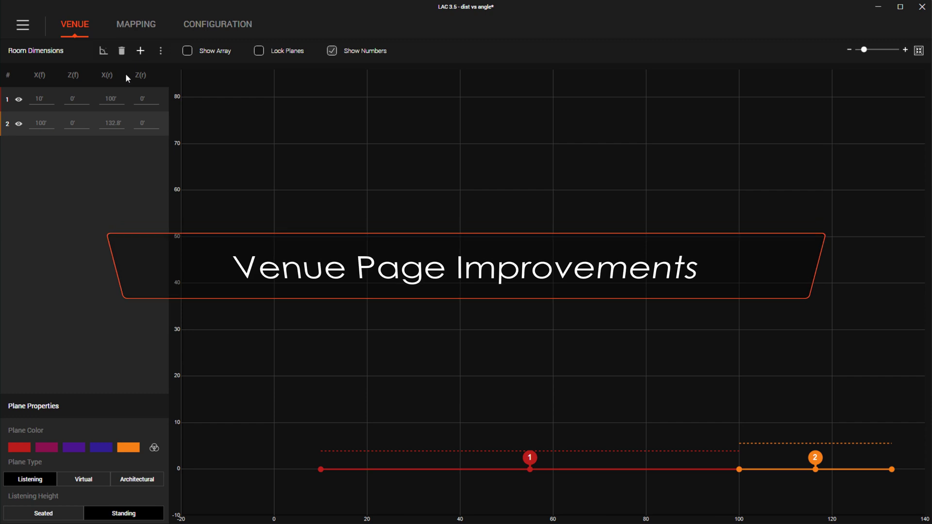
{"action": "left_click", "coordinate": [46, 123]}
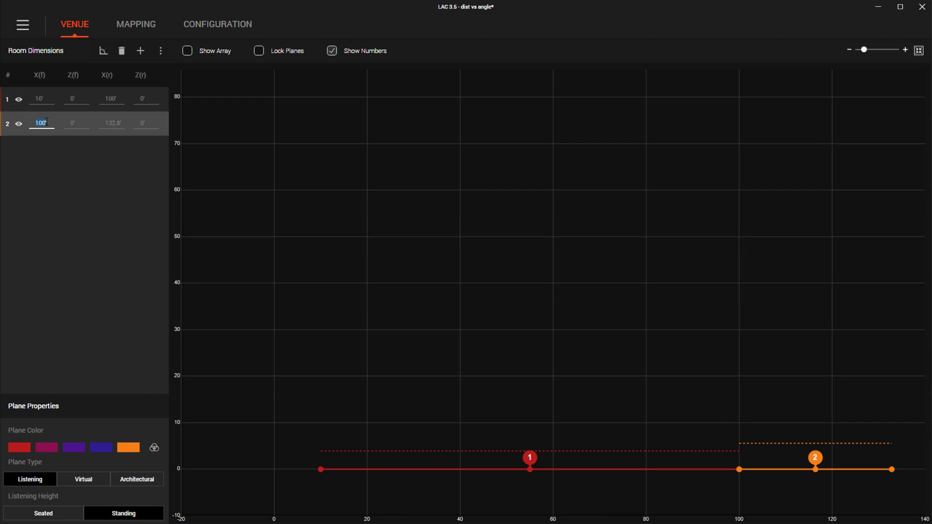
{"action": "key", "text": "Tab"}
{"action": "key", "text": "Tab"}
{"action": "type", "text": "120"}
{"action": "key", "text": "Tab"}
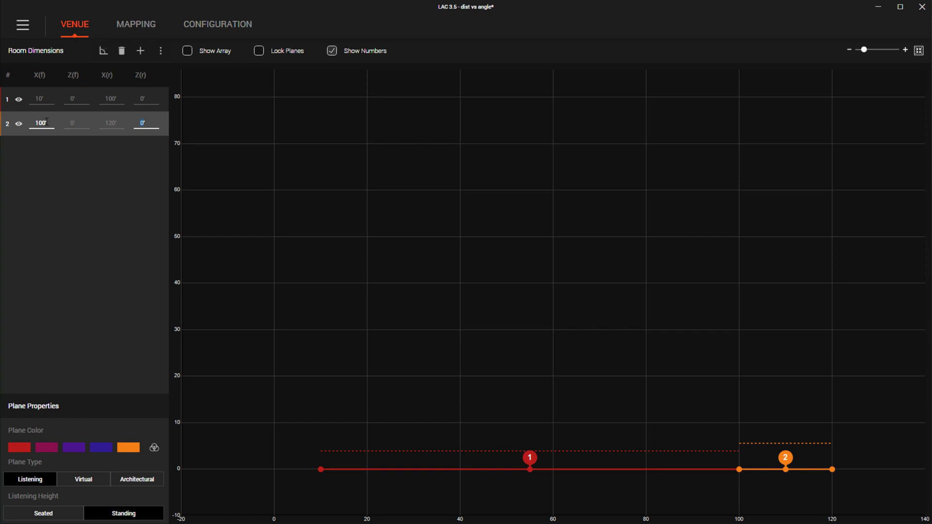
{"action": "type", "text": "12"}
{"action": "key", "text": "Tab"}
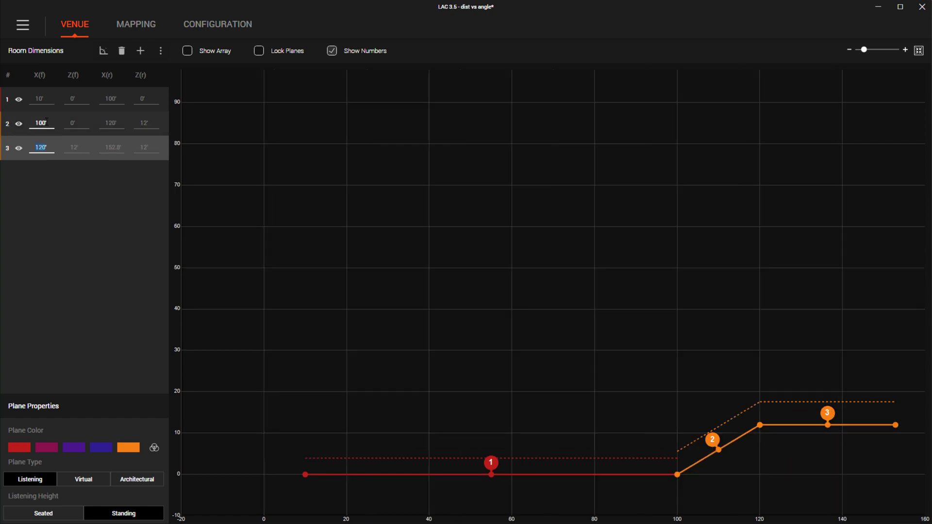
Enter plane 3's coordinates, reaching 120' and a 24' rear height.
{"action": "key", "text": "Tab"}
{"action": "key", "text": "Tab"}
{"action": "type", "text": "120"}
{"action": "key", "text": "Tab"}
{"action": "type", "text": "2"}
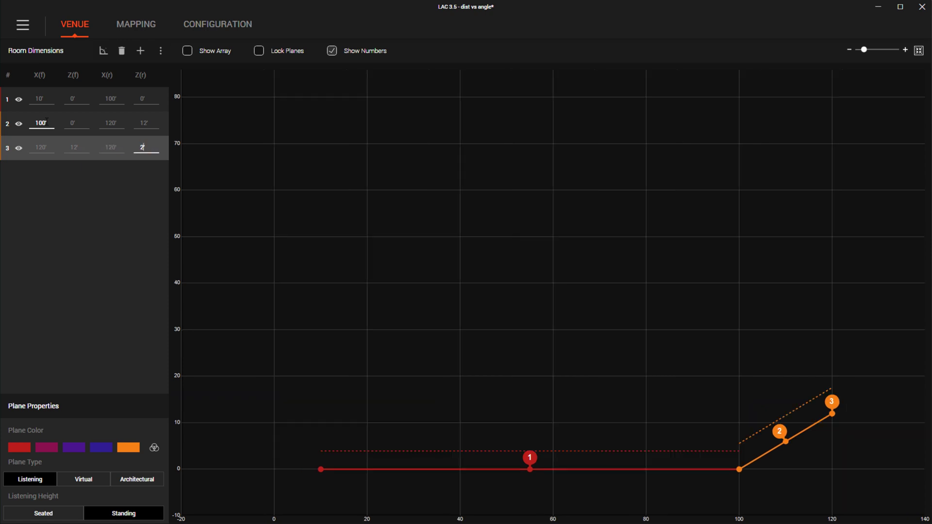
{"action": "type", "text": "4"}
{"action": "key", "text": "Tab"}
{"action": "type", "text": "1"}
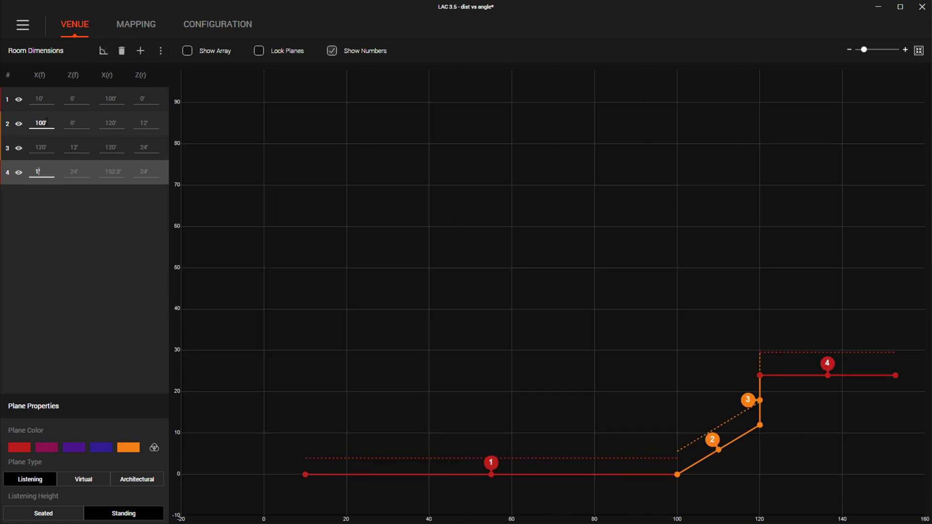
{"action": "type", "text": "2"}
{"action": "type", "text": "0"}
Define planes 4 and 5, the fifth spanning 90' to 130' and rising to 36'.
{"action": "key", "text": "Tab"}
{"action": "key", "text": "Tab"}
{"action": "type", "text": "90"}
{"action": "key", "text": "Tab"}
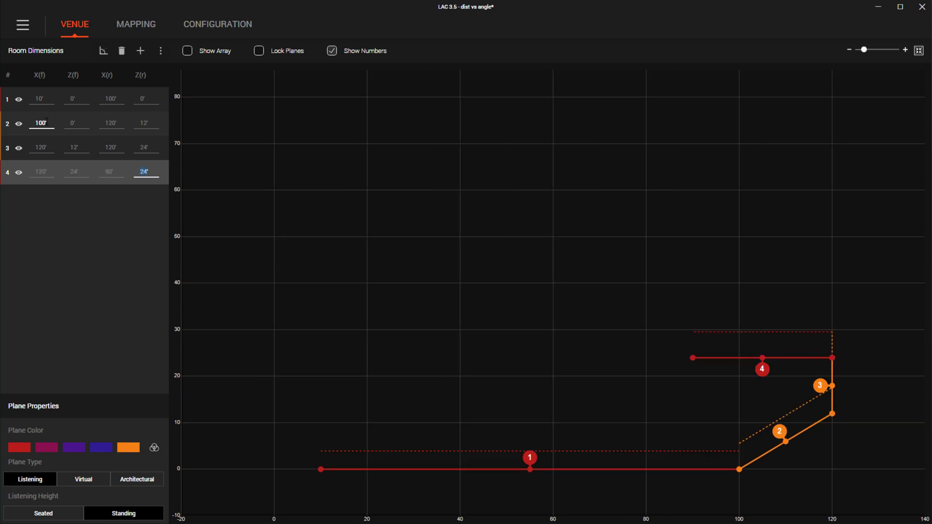
{"action": "key", "text": "Tab"}
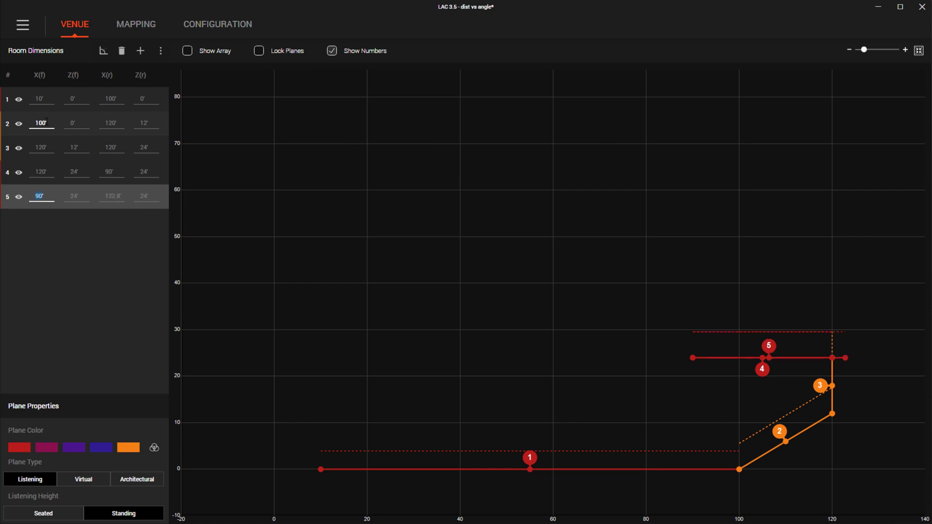
{"action": "key", "text": "Tab"}
{"action": "key", "text": "Tab"}
{"action": "type", "text": "130"}
{"action": "key", "text": "Tab"}
{"action": "type", "text": "36"}
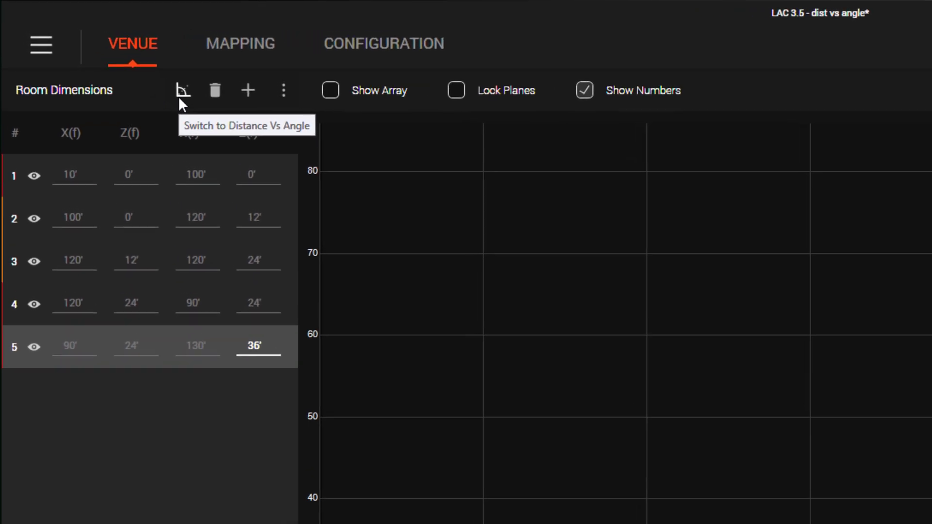
In distance-vs-angle mode, add plane 6 with D(f) 109.2 at 23.7° and D(r) 148.1 at 24.3°.
{"action": "left_click", "coordinate": [180, 92]}
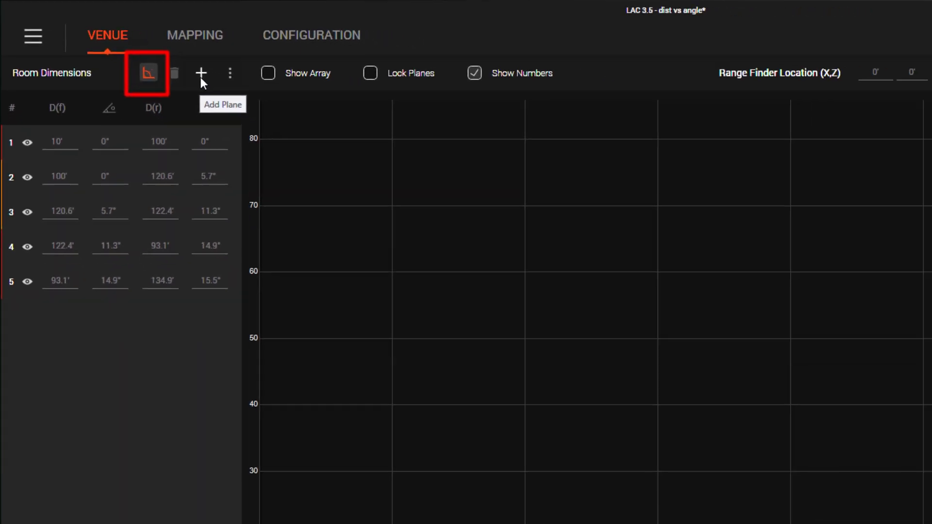
{"action": "left_click", "coordinate": [201, 73]}
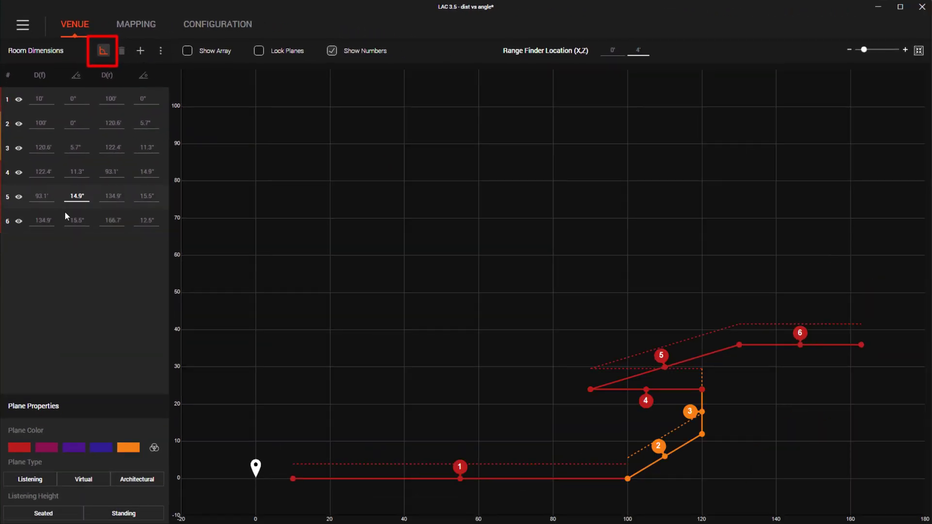
{"action": "left_click", "coordinate": [44, 220]}
{"action": "type", "text": "109.2"}
{"action": "key", "text": "Tab"}
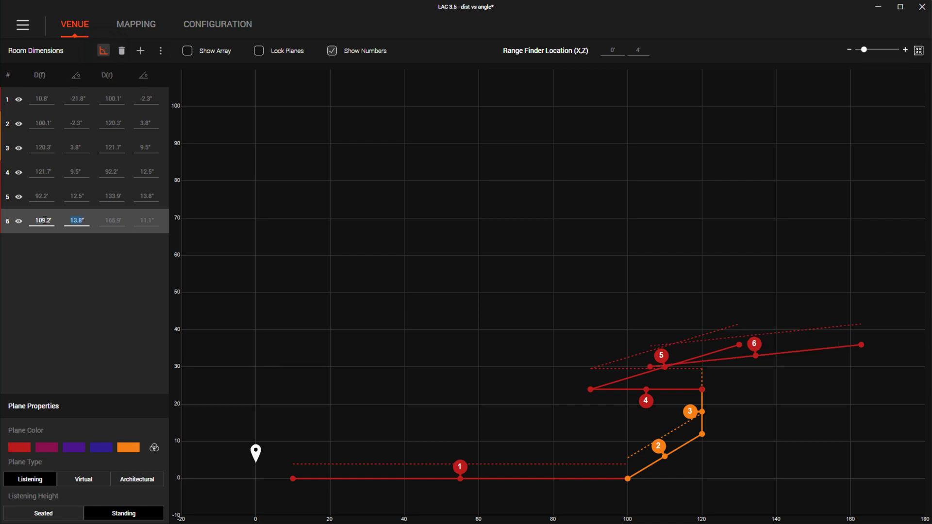
{"action": "type", "text": "23.7"}
{"action": "key", "text": "Tab"}
{"action": "type", "text": "148.1"}
{"action": "key", "text": "Tab"}
{"action": "type", "text": "24.3"}
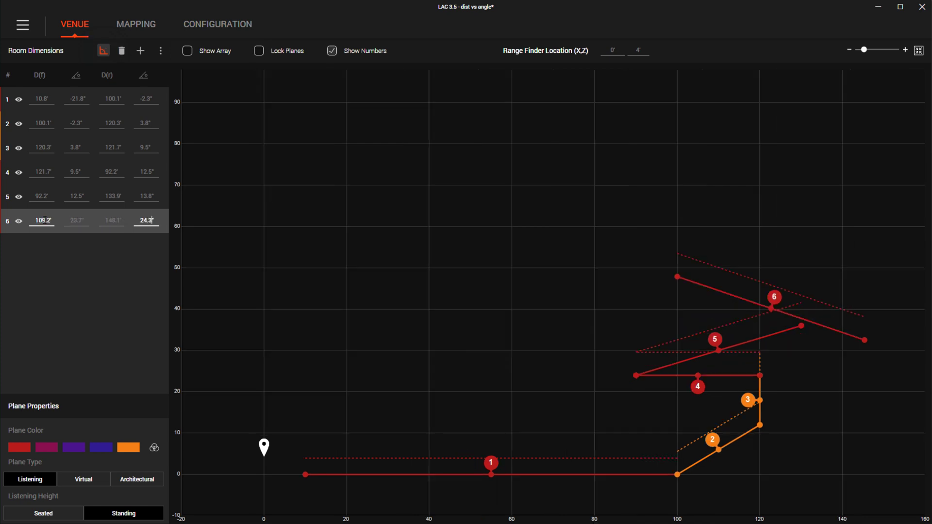
{"action": "key", "text": "Return"}
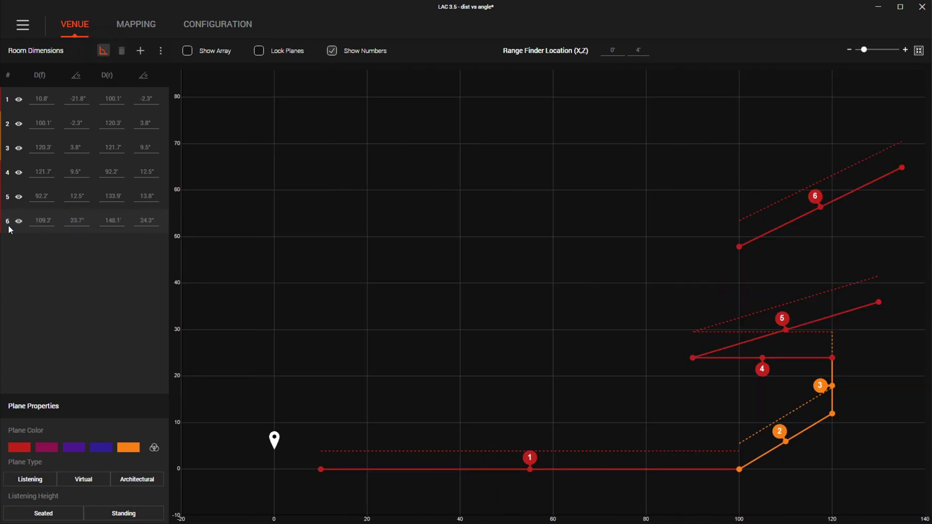
Back in X/Z mode, round plane 6's heights to 48' front and 65' rear.
{"action": "left_click", "coordinate": [105, 53]}
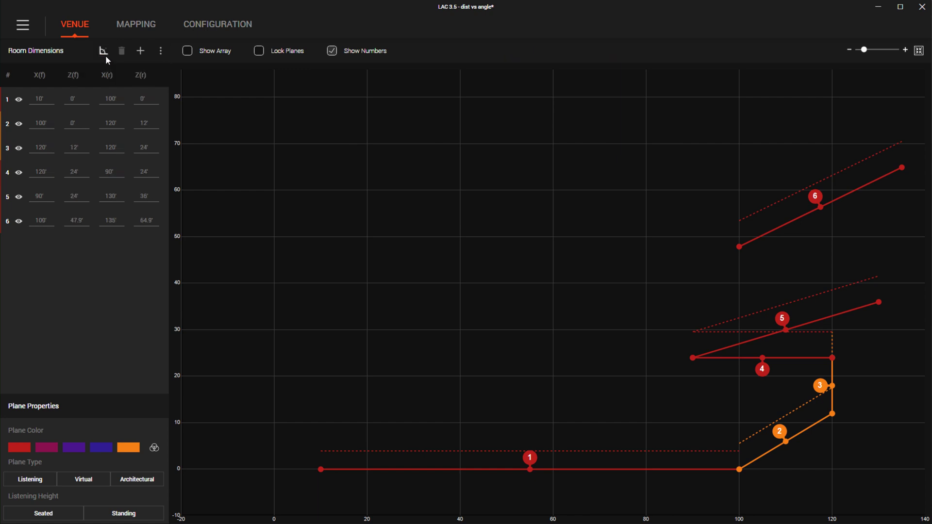
{"action": "left_click", "coordinate": [76, 220]}
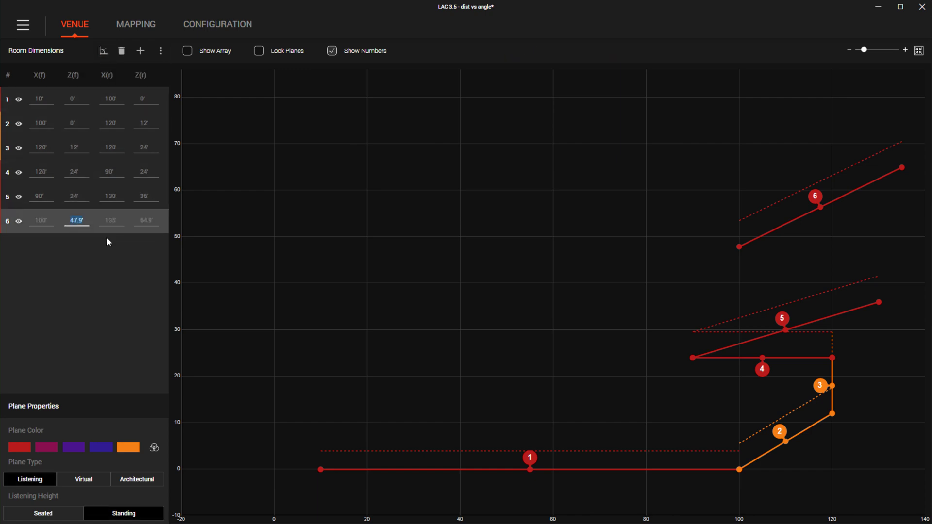
{"action": "type", "text": "48"}
{"action": "key", "text": "Tab"}
{"action": "key", "text": "Tab"}
{"action": "type", "text": "65"}
{"action": "key", "text": "Return"}
Colour plane 2 red, make plane 3 architectural, and make plane 4 orange and architectural.
{"action": "left_click", "coordinate": [91, 124]}
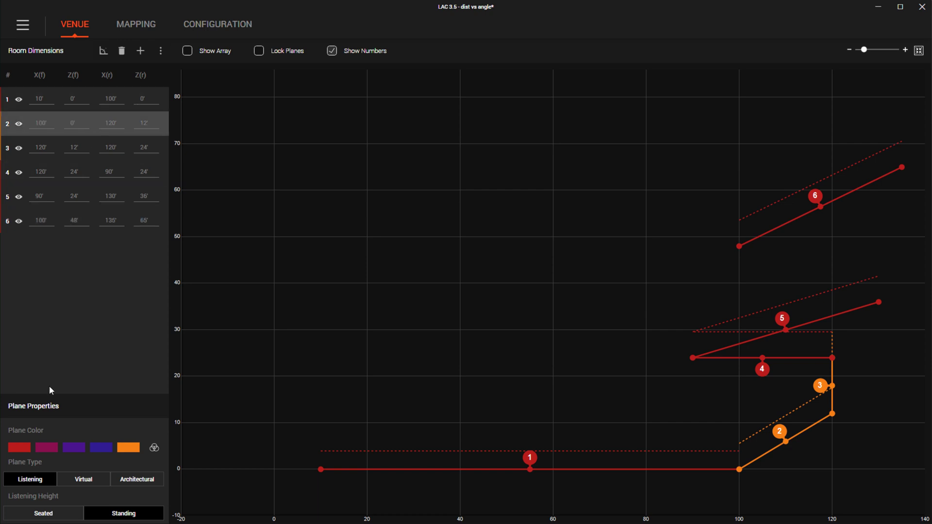
{"action": "left_click", "coordinate": [14, 446]}
{"action": "left_click", "coordinate": [12, 154]}
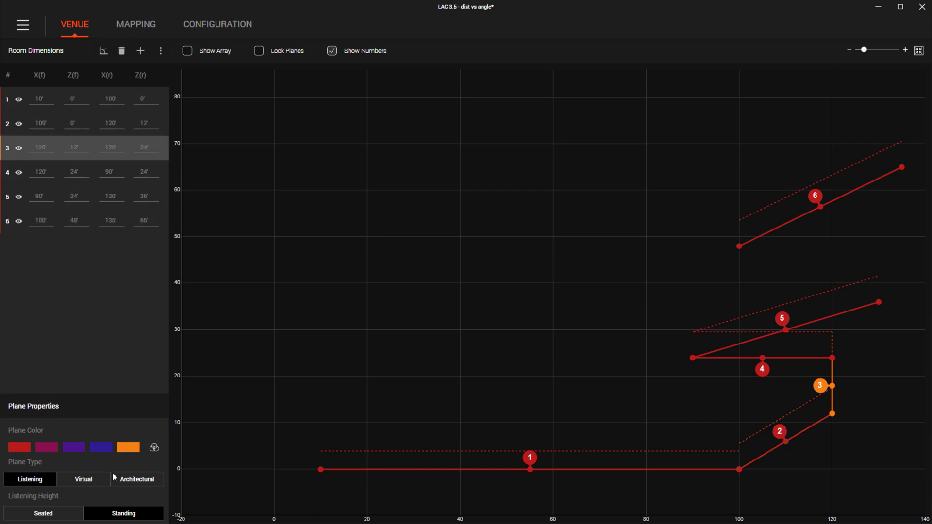
{"action": "left_click", "coordinate": [113, 475]}
{"action": "left_click", "coordinate": [16, 178]}
{"action": "left_click", "coordinate": [133, 451]}
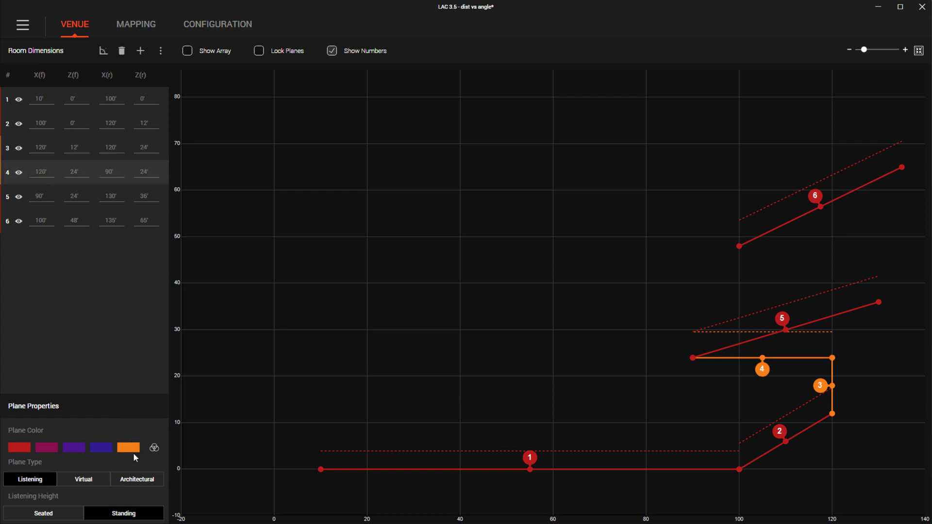
{"action": "left_click", "coordinate": [141, 482]}
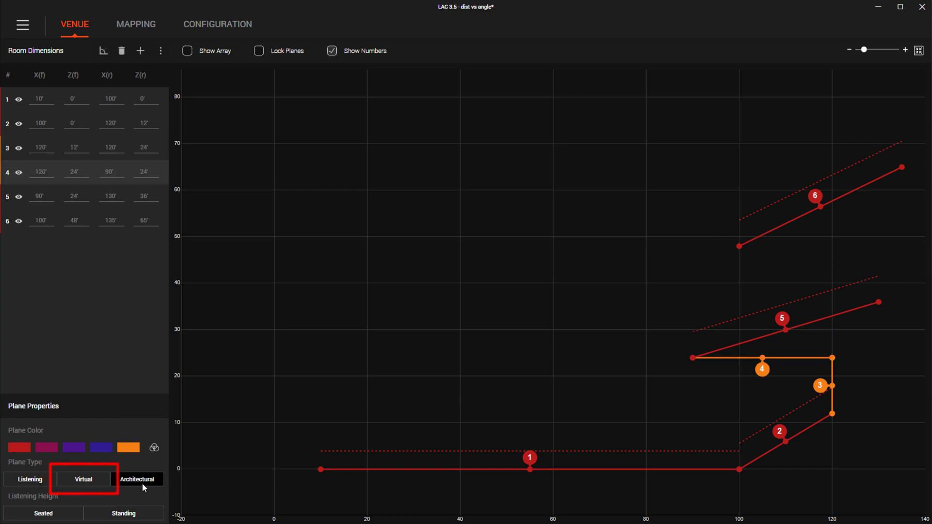
Add virtual plane 7 at x=25' from 50' to 66' and view the SPL map.
{"action": "left_click", "coordinate": [140, 52]}
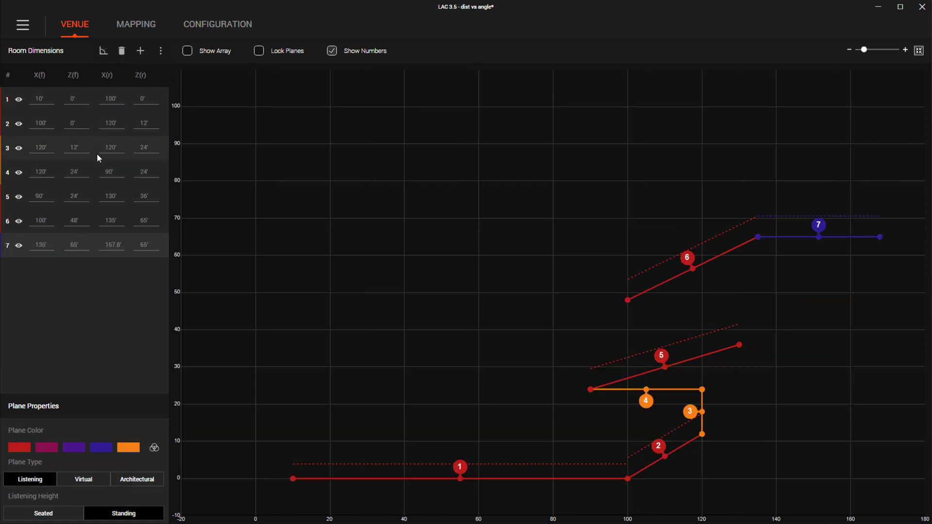
{"action": "double_click", "coordinate": [48, 244]}
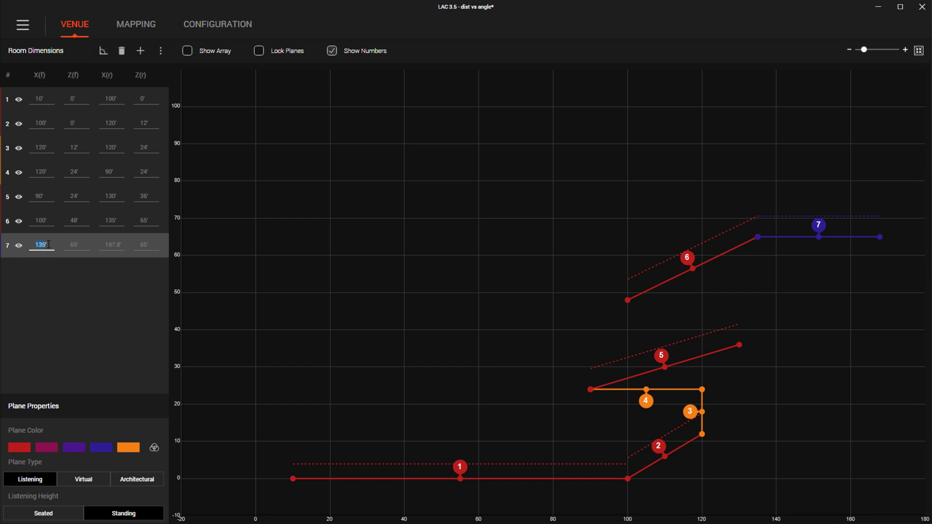
{"action": "type", "text": "25"}
{"action": "key", "text": "Tab"}
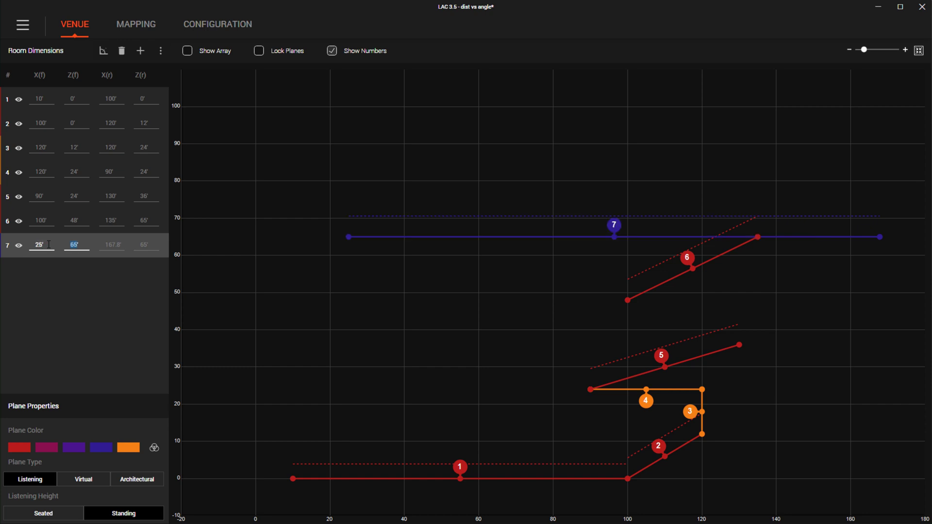
{"action": "type", "text": "50"}
{"action": "key", "text": "Tab"}
{"action": "type", "text": "25"}
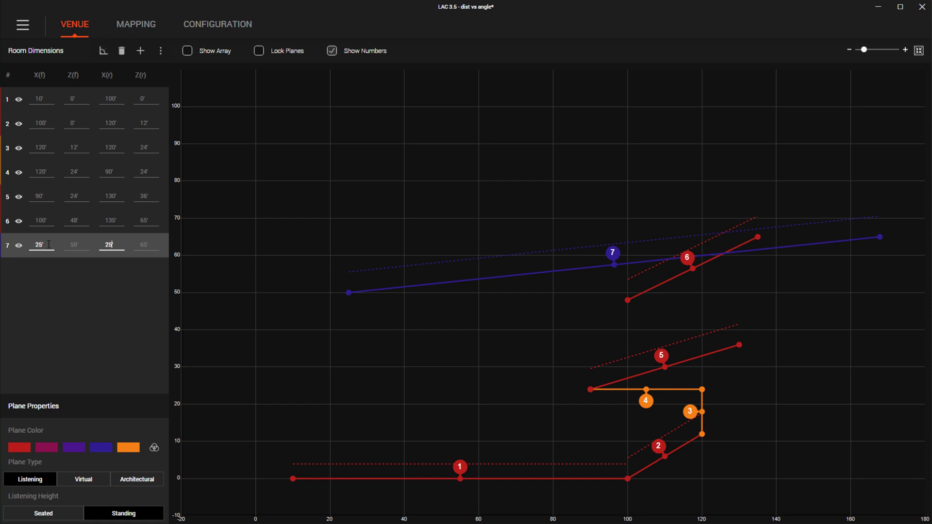
{"action": "key", "text": "Tab"}
{"action": "type", "text": "66"}
{"action": "key", "text": "Return"}
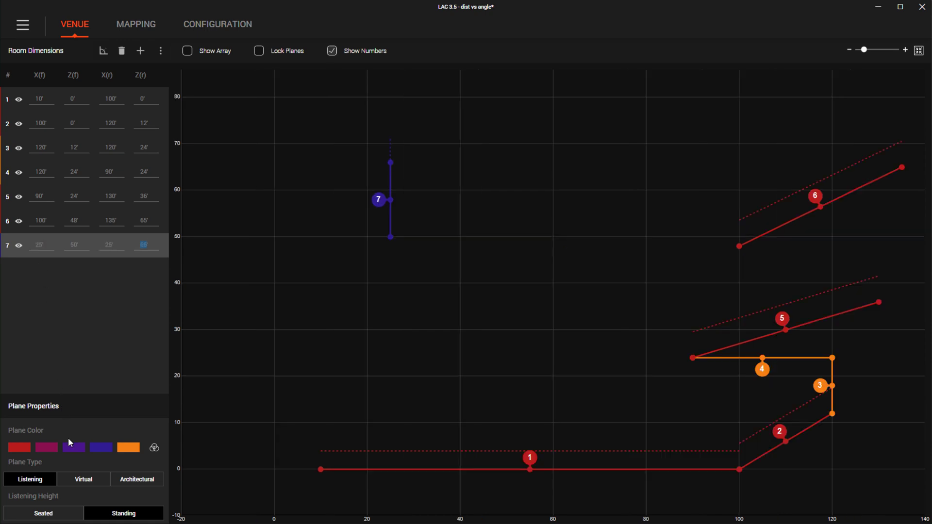
{"action": "left_click", "coordinate": [83, 482]}
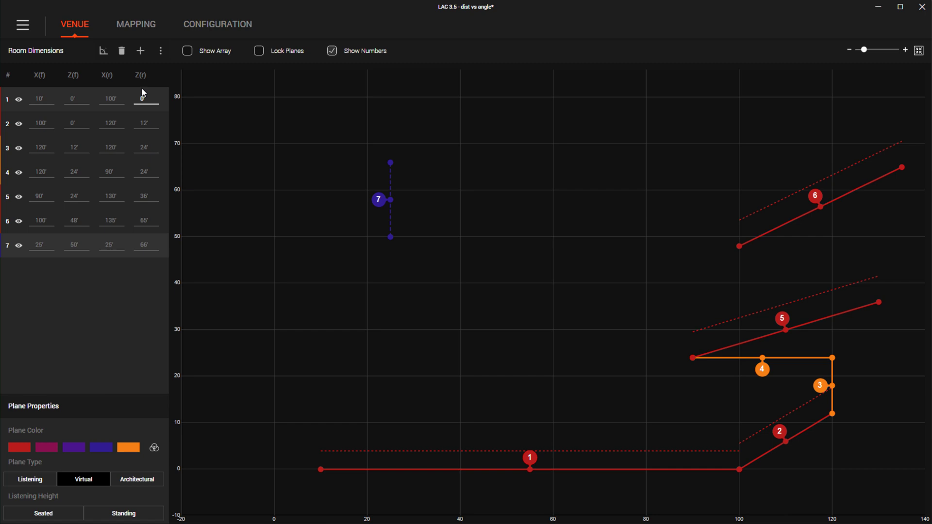
{"action": "left_click", "coordinate": [149, 30]}
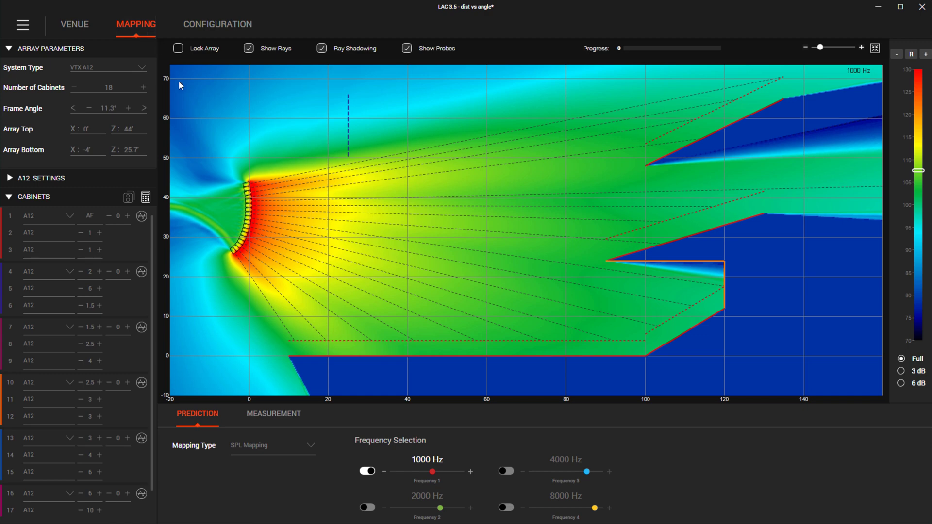
{"action": "left_click", "coordinate": [266, 447]}
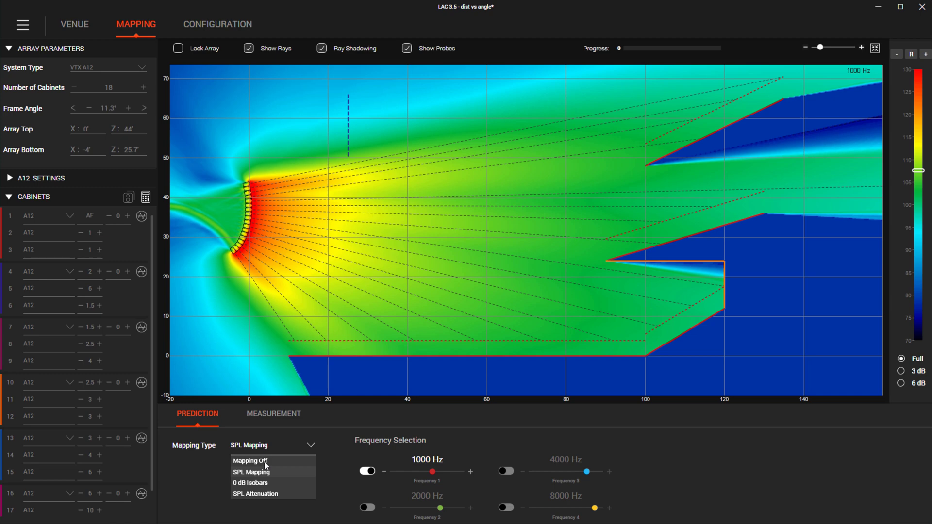
{"action": "left_click", "coordinate": [266, 461]}
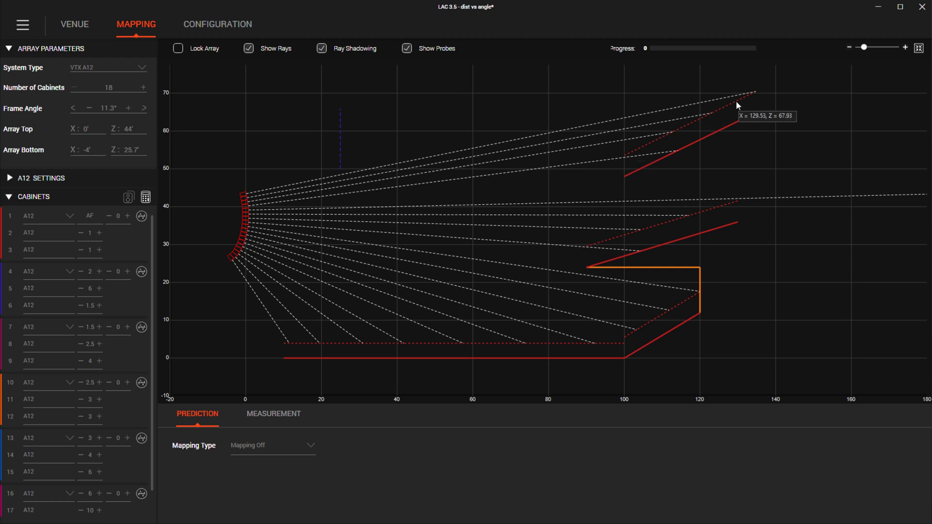
{"action": "left_click", "coordinate": [260, 445]}
{"action": "left_click", "coordinate": [252, 472]}
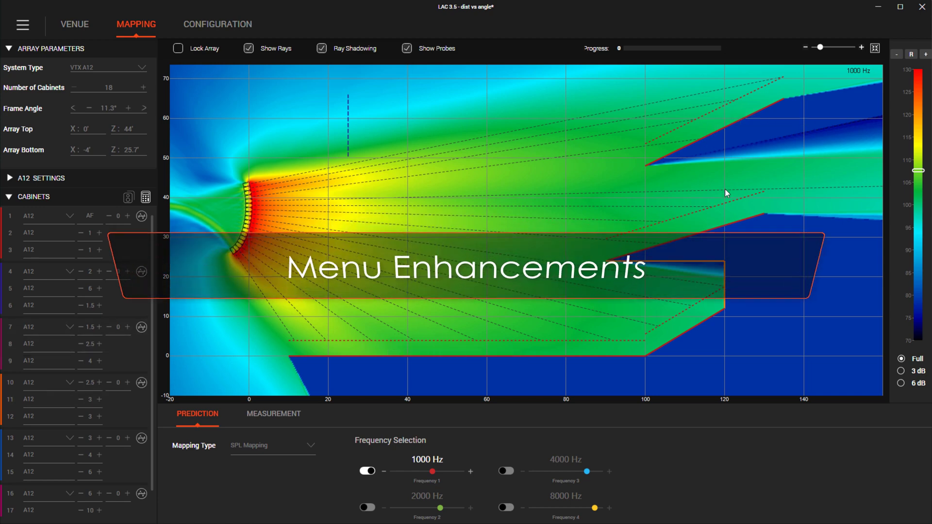
Raise the SPL map frequency to 8000 Hz and show the options for recent file 'dist vs angle'.
{"action": "left_click_drag", "start_coordinate": [432, 472], "coordinate": [456, 475]}
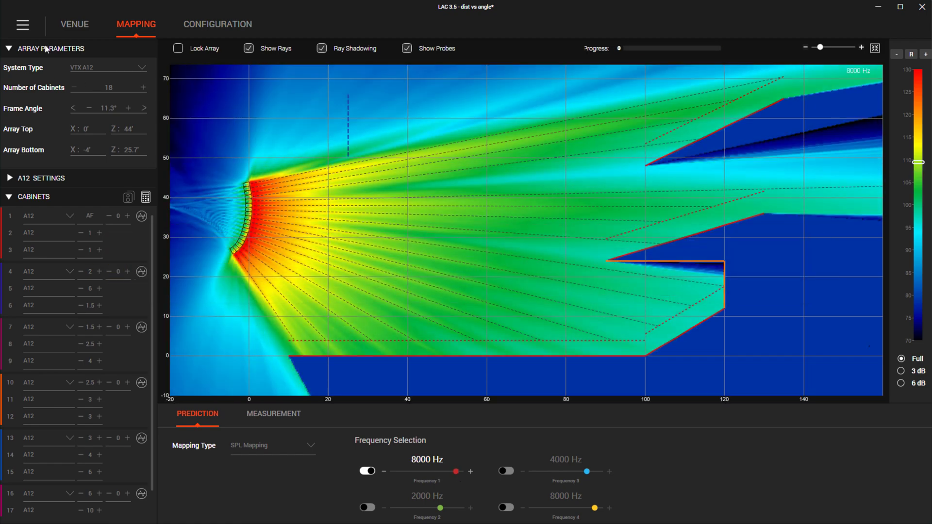
{"action": "left_click", "coordinate": [23, 25]}
{"action": "right_click", "coordinate": [124, 204]}
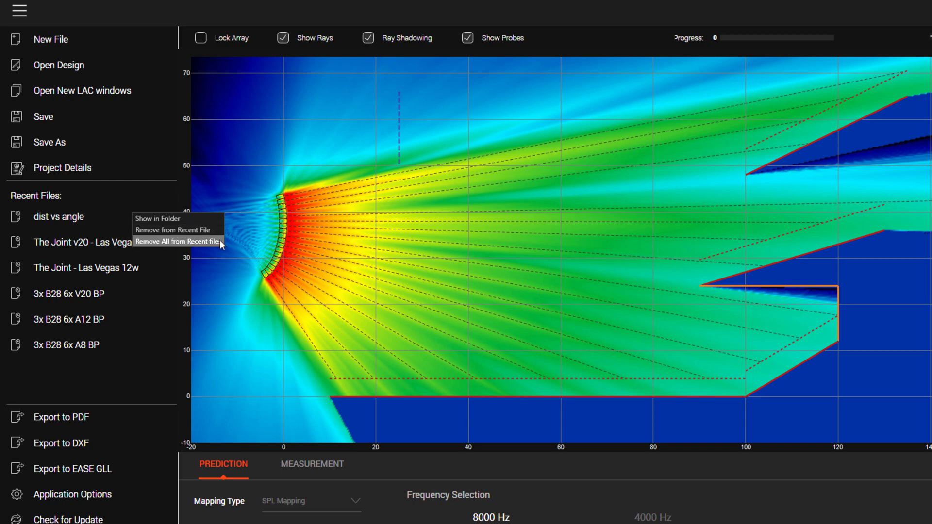
Review and update the Project Details, then reopen the main menu.
{"action": "left_click", "coordinate": [89, 168]}
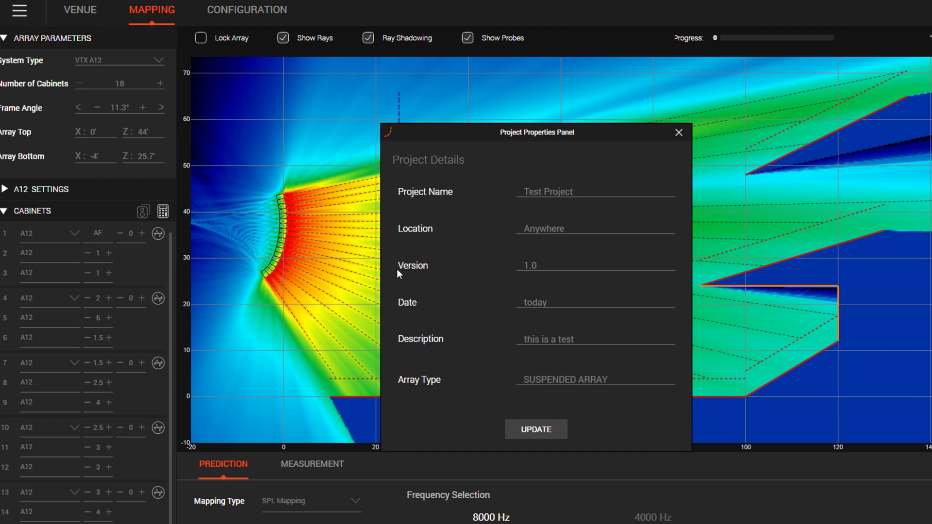
{"action": "left_click", "coordinate": [526, 429]}
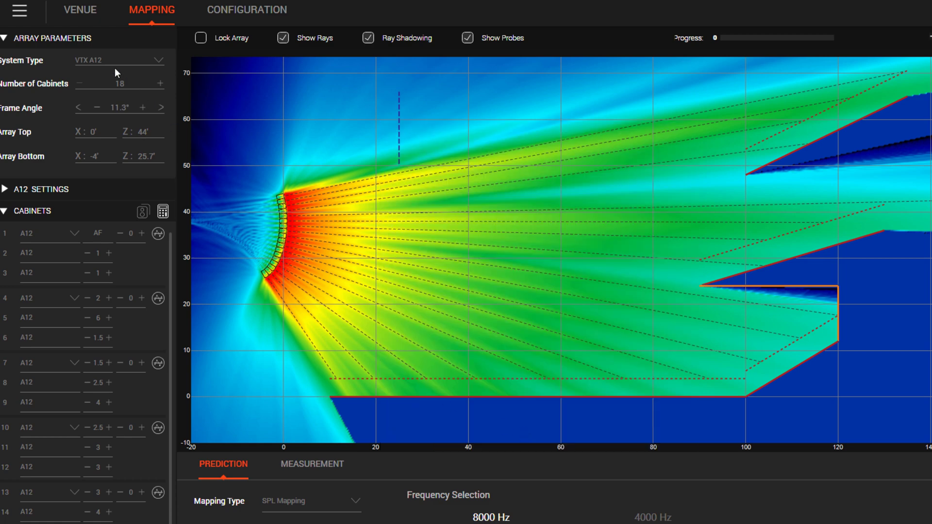
{"action": "left_click", "coordinate": [20, 11]}
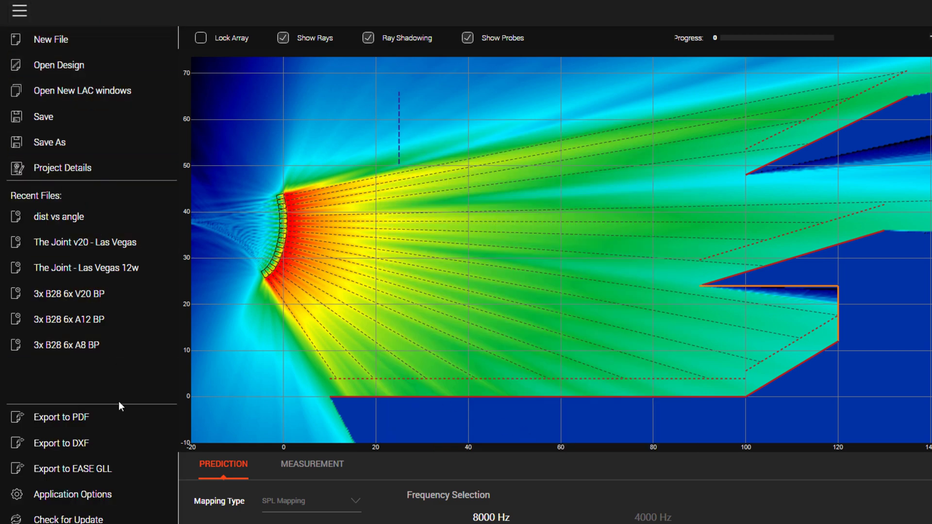
In Application Options, apply air temperature 50° and humidity 40.
{"action": "left_click", "coordinate": [118, 494]}
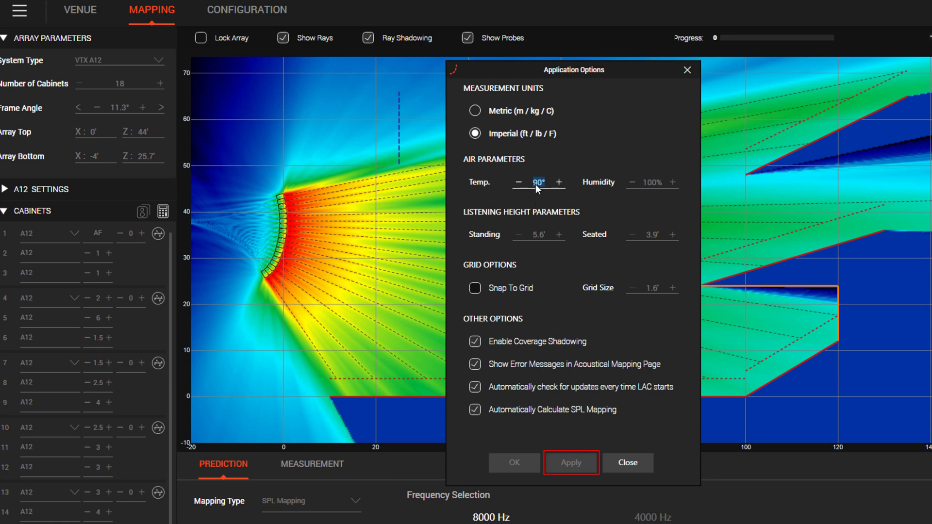
{"action": "type", "text": "50"}
{"action": "key", "text": "Tab"}
{"action": "type", "text": "40"}
{"action": "key", "text": "Tab"}
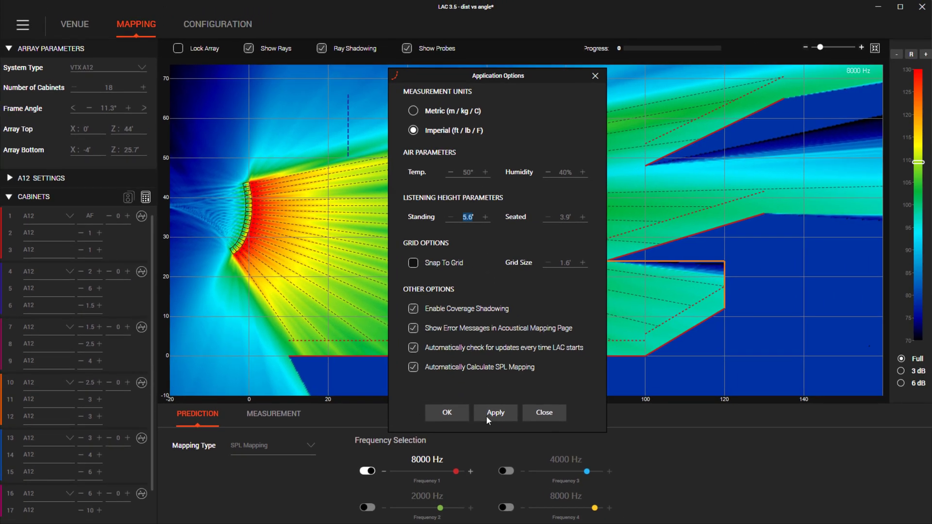
{"action": "left_click", "coordinate": [488, 412]}
Restore the air parameters to temperature 60° and humidity 100 and apply.
{"action": "left_click_drag", "start_coordinate": [539, 80], "coordinate": [311, 75]}
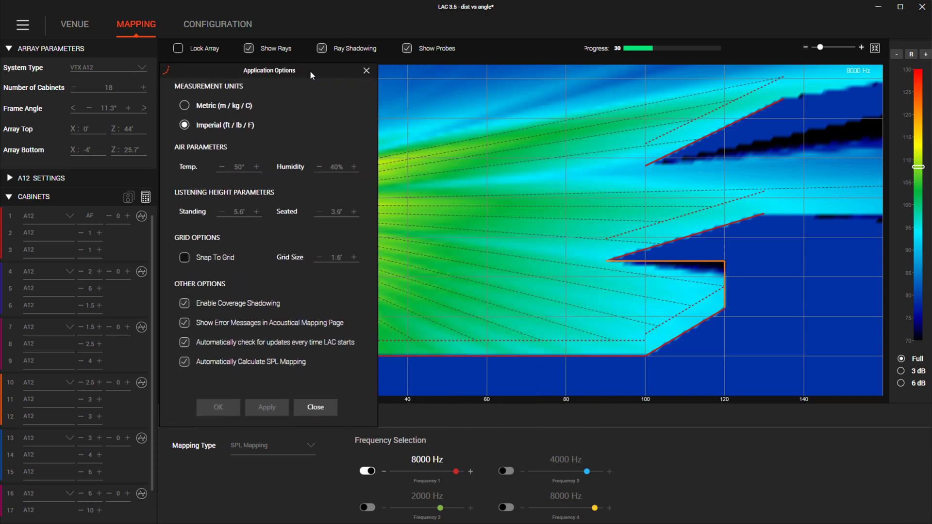
{"action": "left_click", "coordinate": [239, 167]}
{"action": "double_click", "coordinate": [240, 167]}
{"action": "type", "text": "60"}
{"action": "key", "text": "Tab"}
{"action": "type", "text": "100"}
{"action": "left_click", "coordinate": [251, 414]}
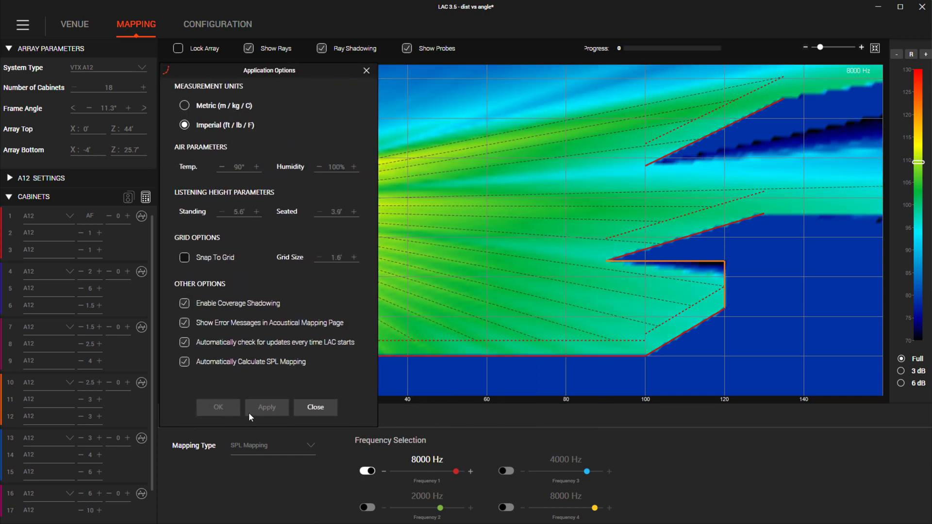
Toggle Automatically Calculate SPL Mapping off, then back on, confirming with OK.
{"action": "left_click", "coordinate": [185, 364]}
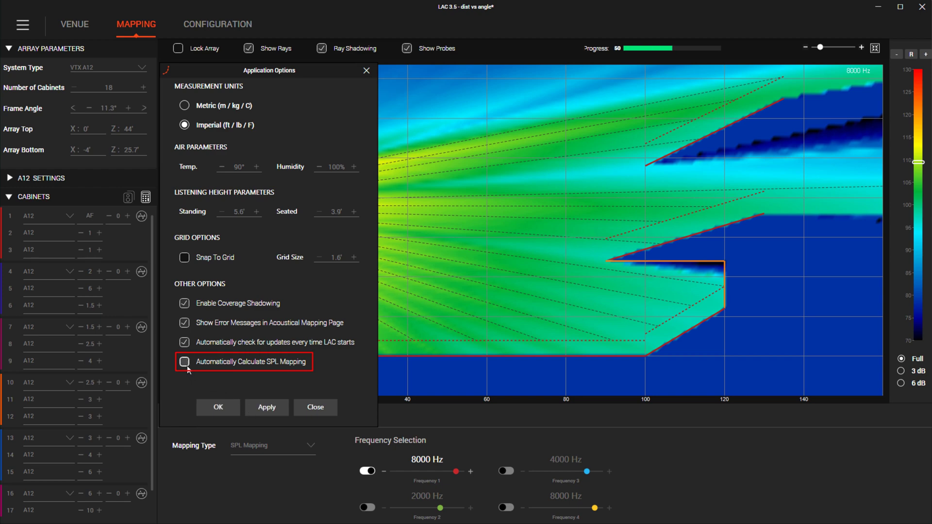
{"action": "left_click", "coordinate": [218, 407]}
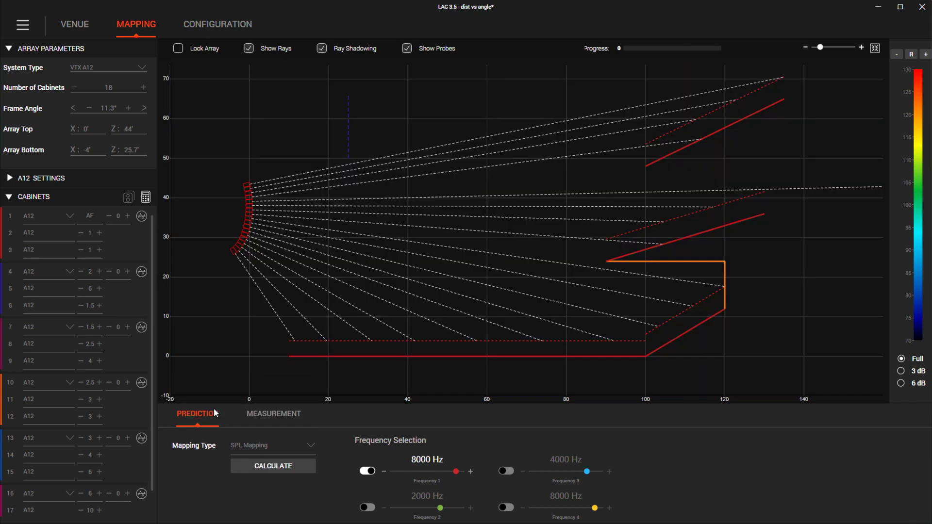
{"action": "left_click", "coordinate": [259, 467]}
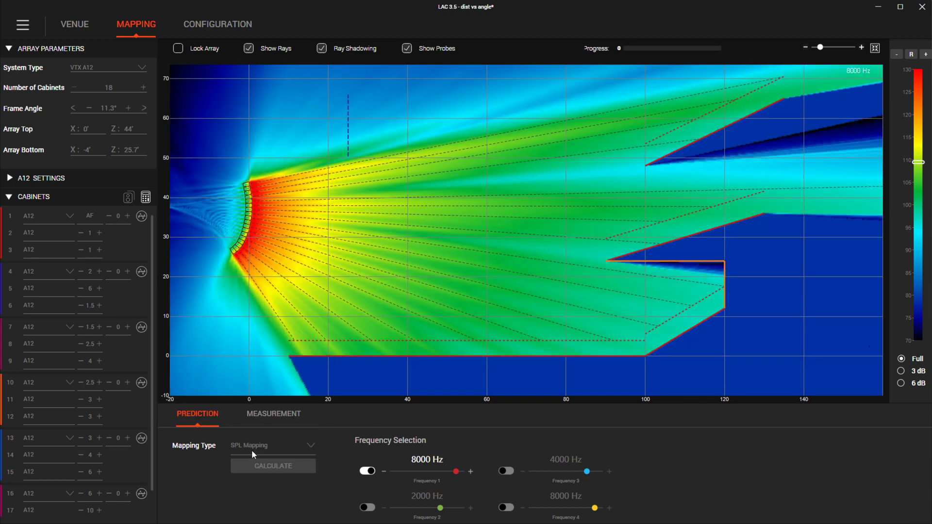
{"action": "left_click", "coordinate": [23, 25]}
{"action": "left_click", "coordinate": [53, 440]}
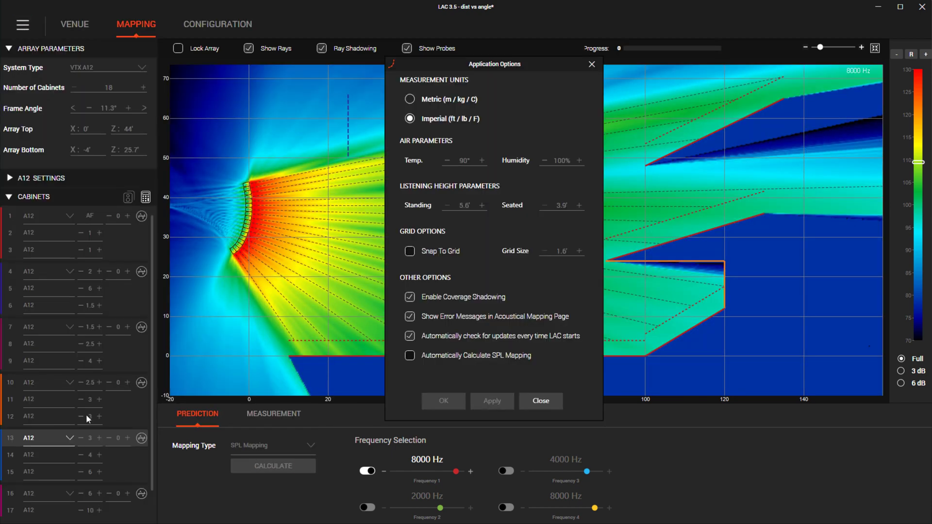
{"action": "left_click", "coordinate": [410, 357]}
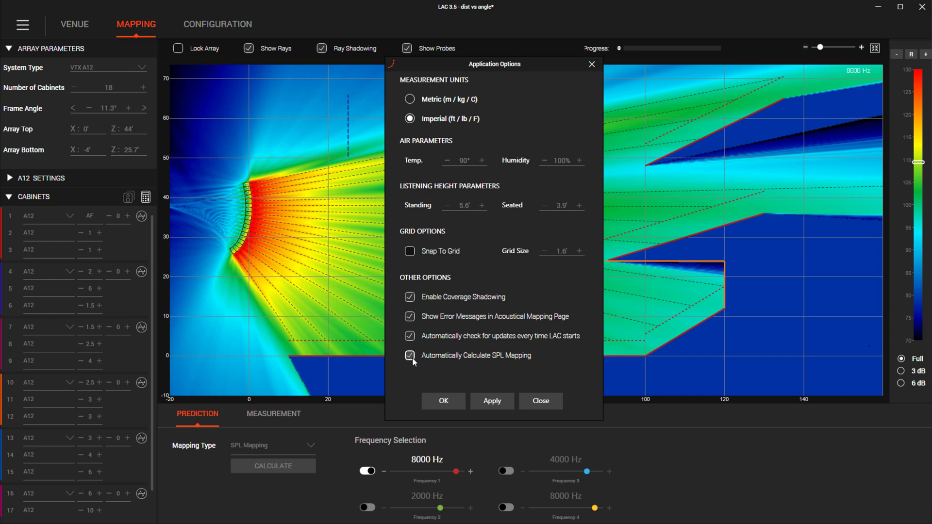
{"action": "left_click", "coordinate": [437, 402]}
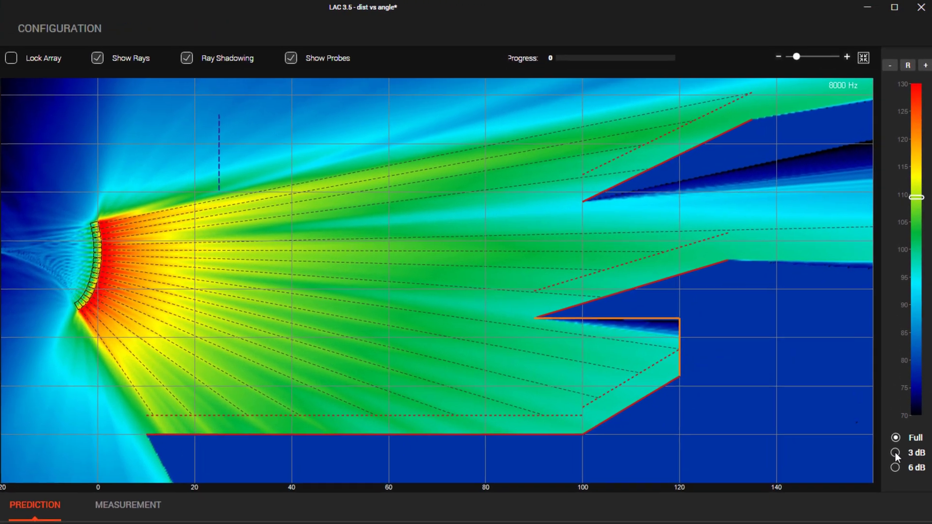
{"action": "left_click", "coordinate": [898, 397]}
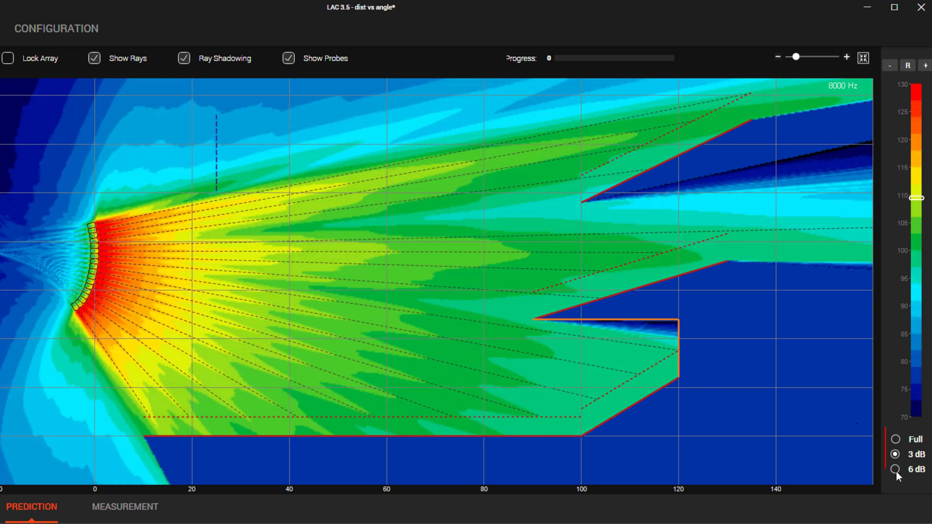
{"action": "left_click", "coordinate": [896, 470]}
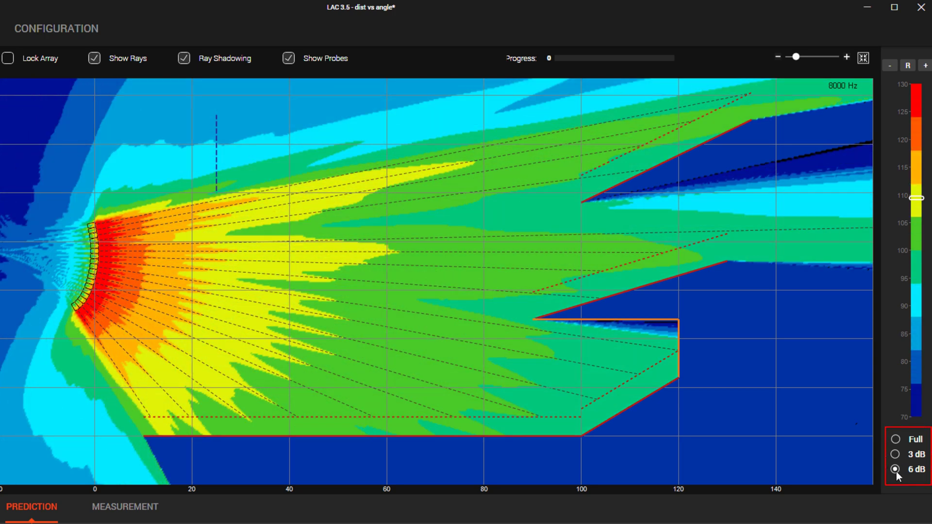
{"action": "left_click", "coordinate": [894, 439]}
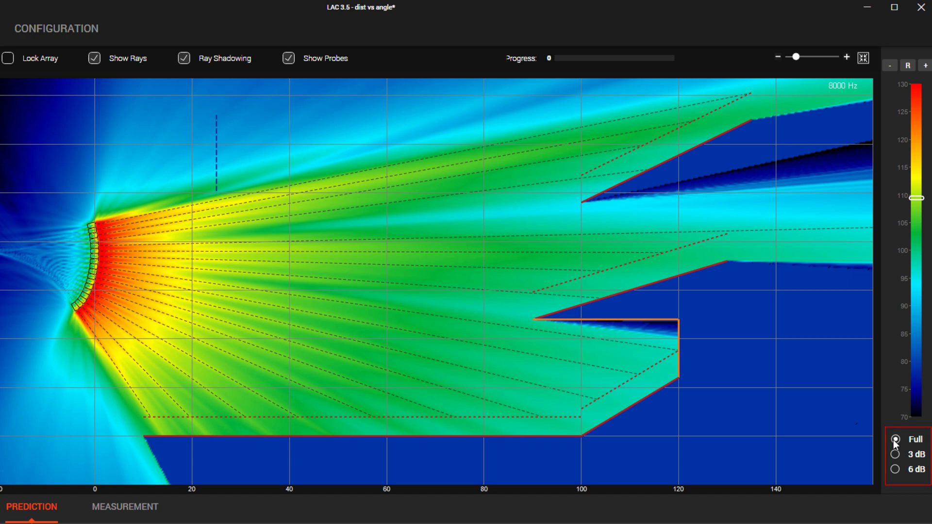
{"action": "left_click", "coordinate": [926, 65]}
{"action": "left_click", "coordinate": [925, 65]}
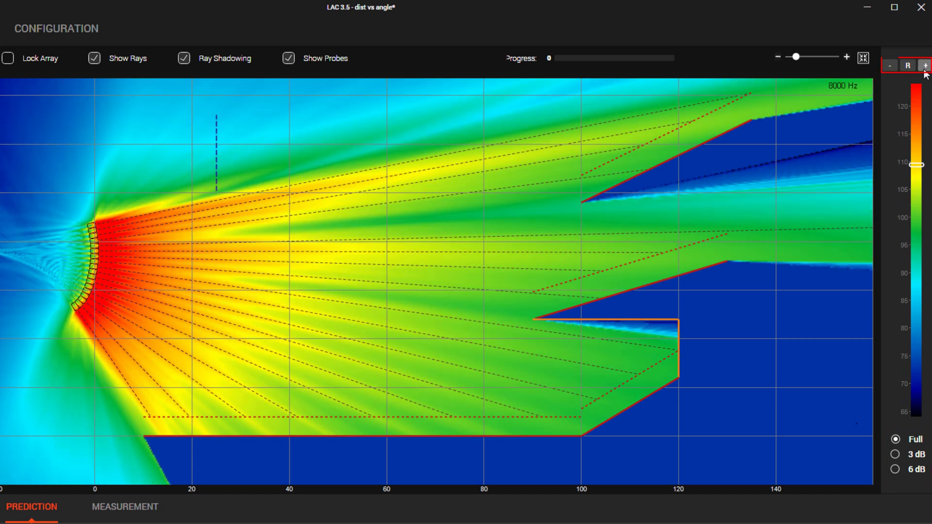
{"action": "left_click", "coordinate": [925, 66]}
{"action": "left_click", "coordinate": [925, 65]}
{"action": "left_click", "coordinate": [925, 66]}
{"action": "left_click", "coordinate": [925, 66]}
{"action": "left_click", "coordinate": [925, 66]}
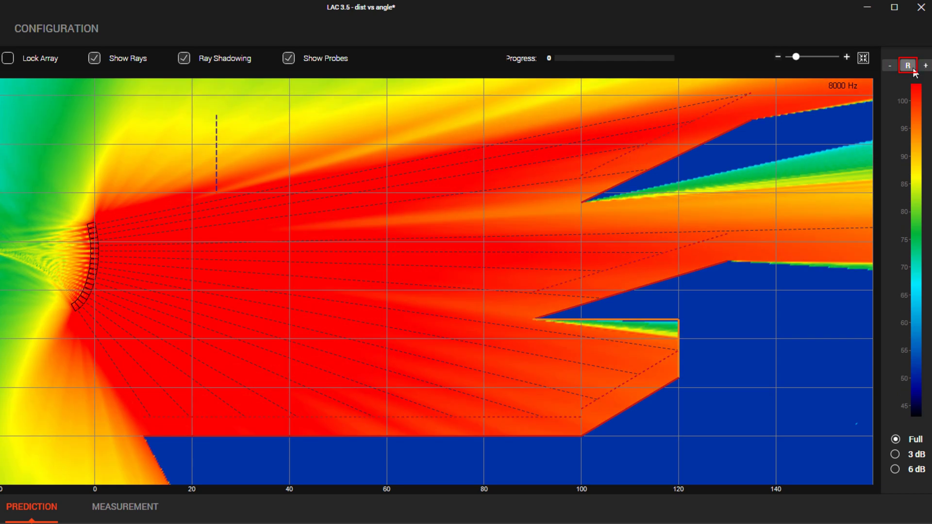
{"action": "left_click", "coordinate": [912, 68]}
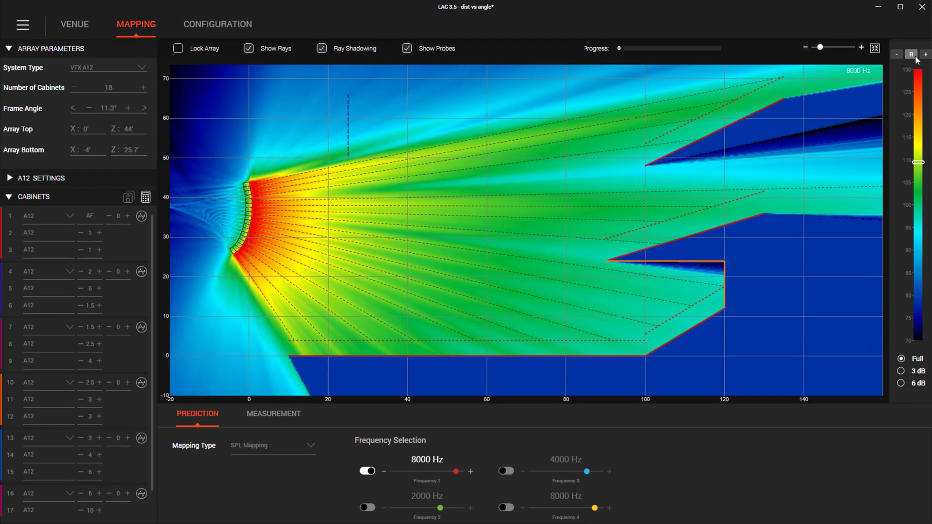
{"action": "left_click", "coordinate": [24, 25]}
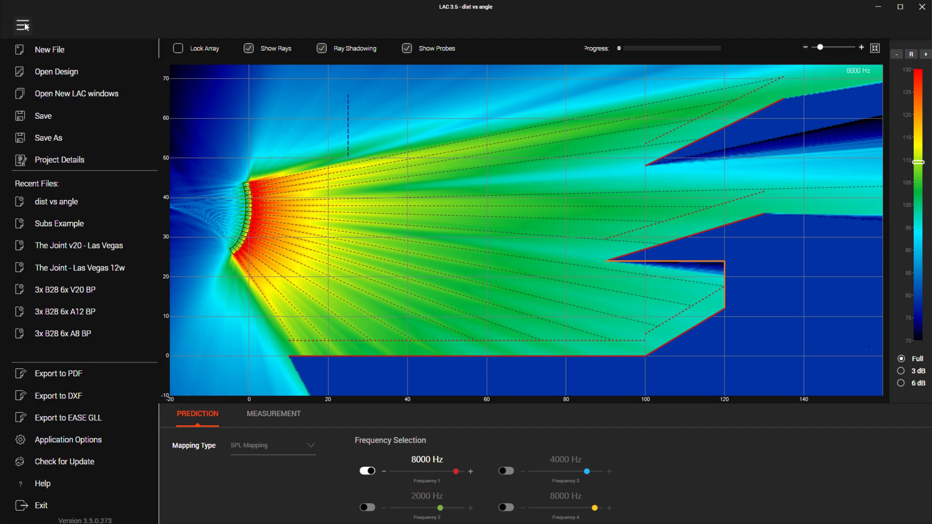
{"action": "left_click", "coordinate": [57, 222]}
{"action": "left_click", "coordinate": [146, 47]}
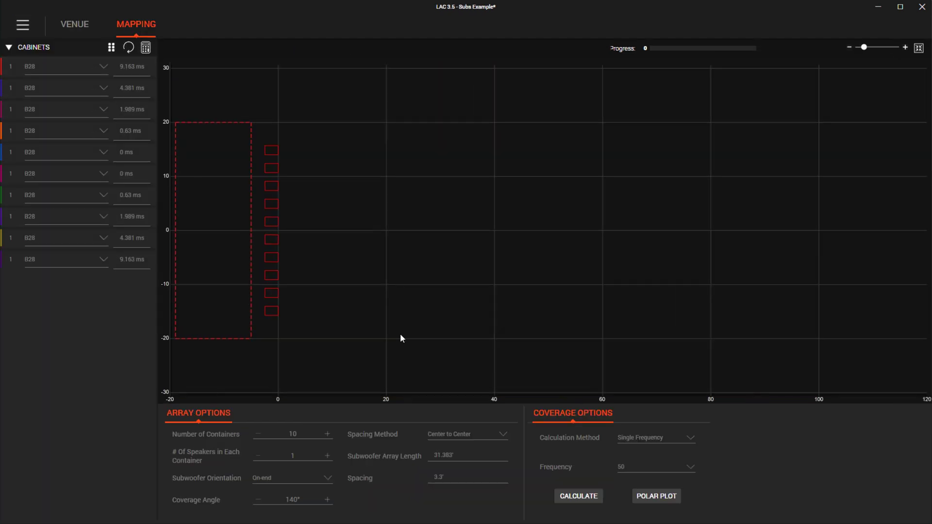
{"action": "left_click", "coordinate": [572, 497]}
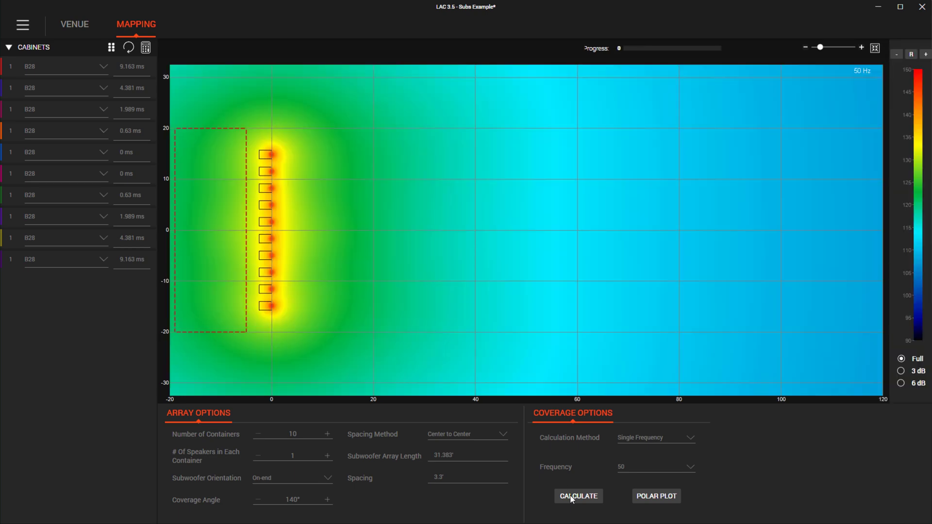
{"action": "left_click", "coordinate": [901, 372]}
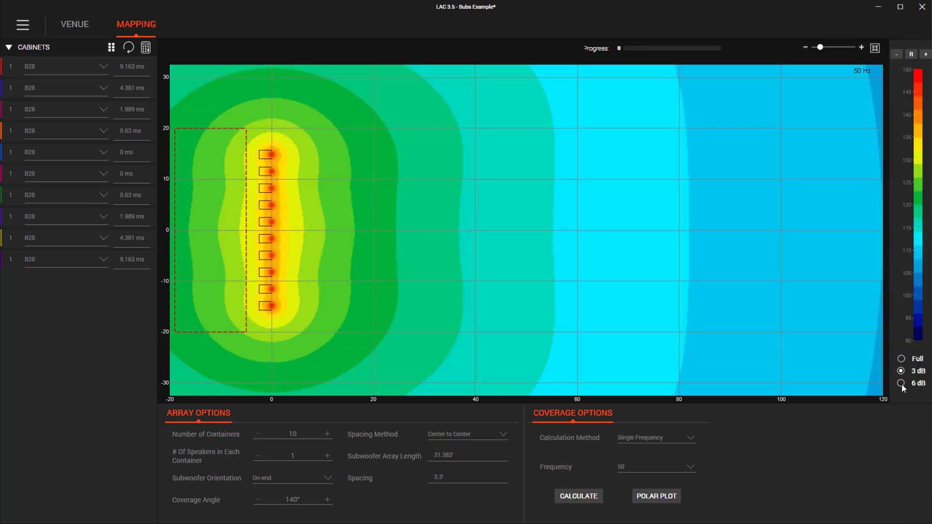
{"action": "left_click", "coordinate": [902, 383]}
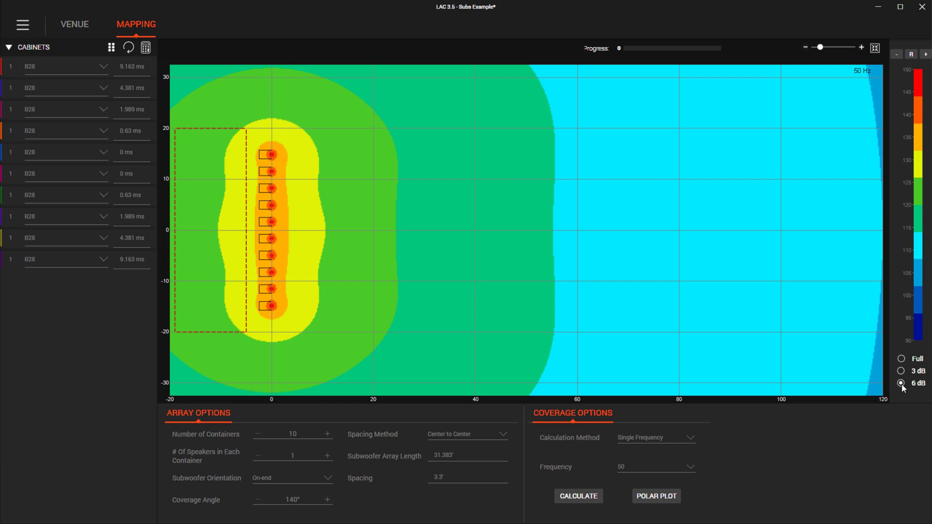
{"action": "left_click", "coordinate": [22, 25]}
{"action": "left_click", "coordinate": [63, 225]}
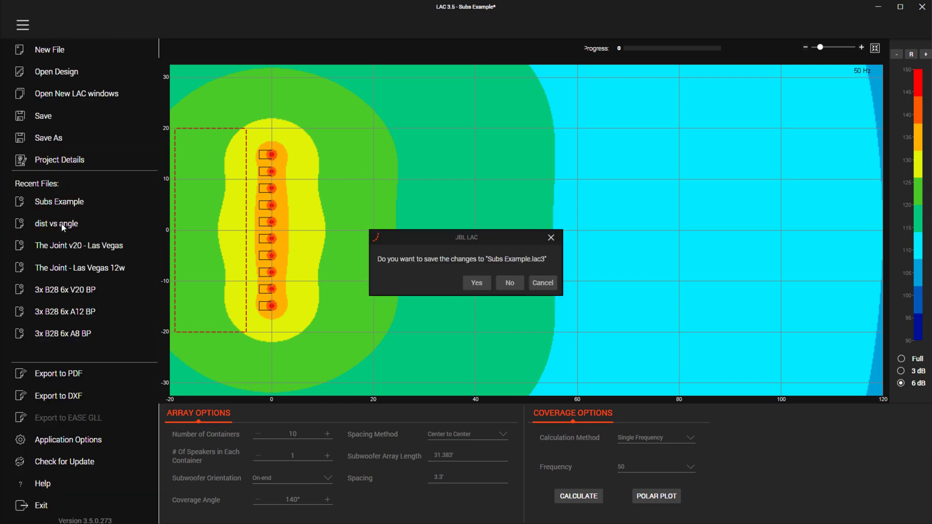
{"action": "left_click", "coordinate": [479, 285]}
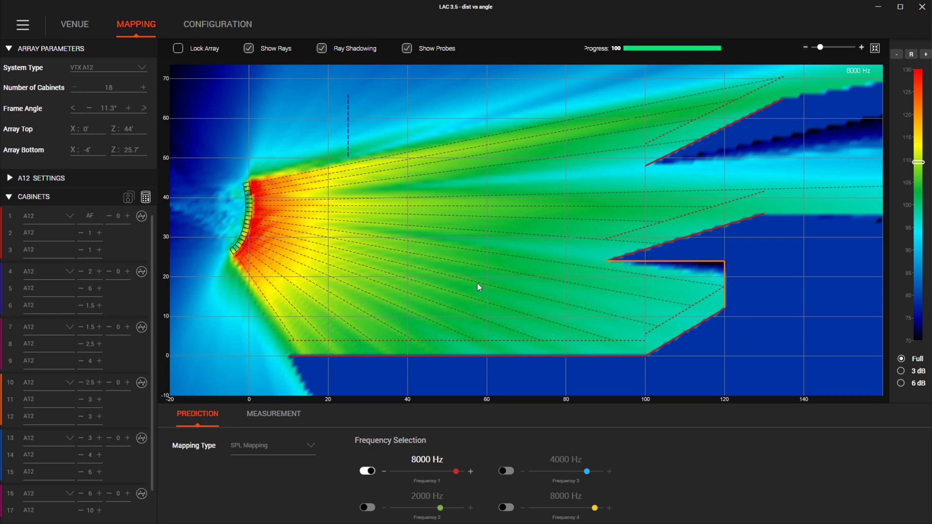
Enlarge the Mobile Export QR code, choose Save As, and list the available image types.
{"action": "left_click", "coordinate": [212, 35]}
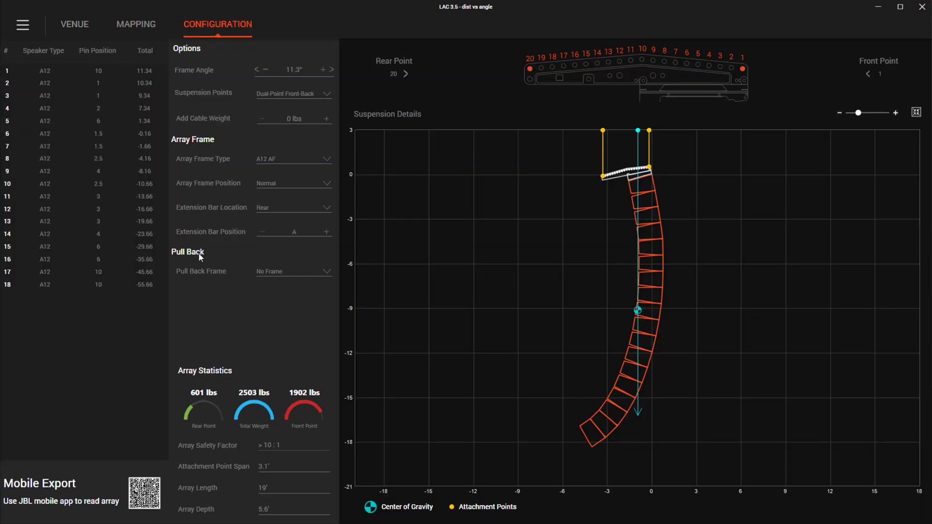
{"action": "left_click", "coordinate": [148, 492]}
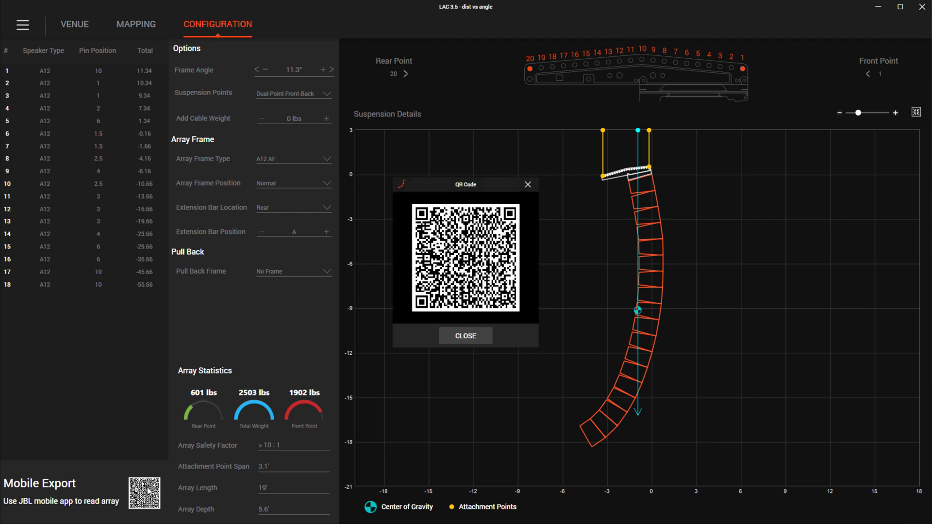
{"action": "right_click", "coordinate": [417, 270]}
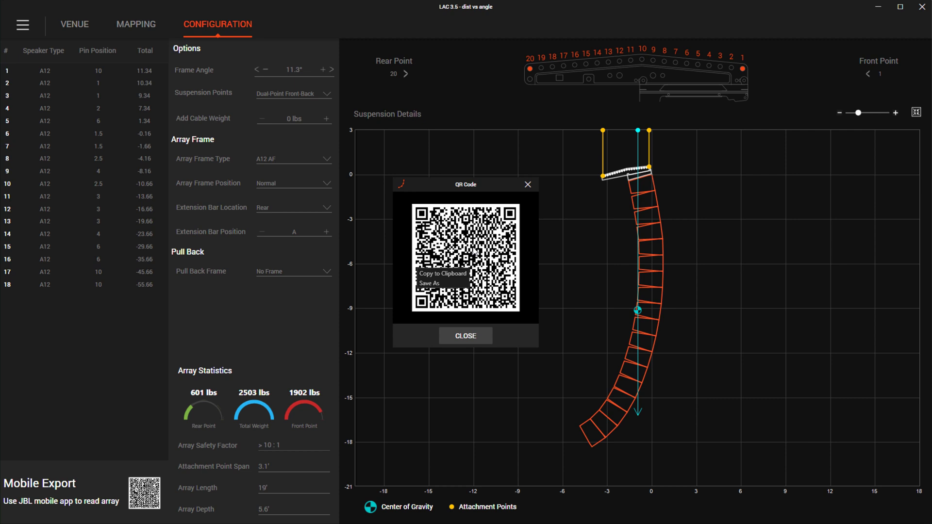
{"action": "left_click", "coordinate": [450, 284]}
{"action": "left_click", "coordinate": [395, 430]}
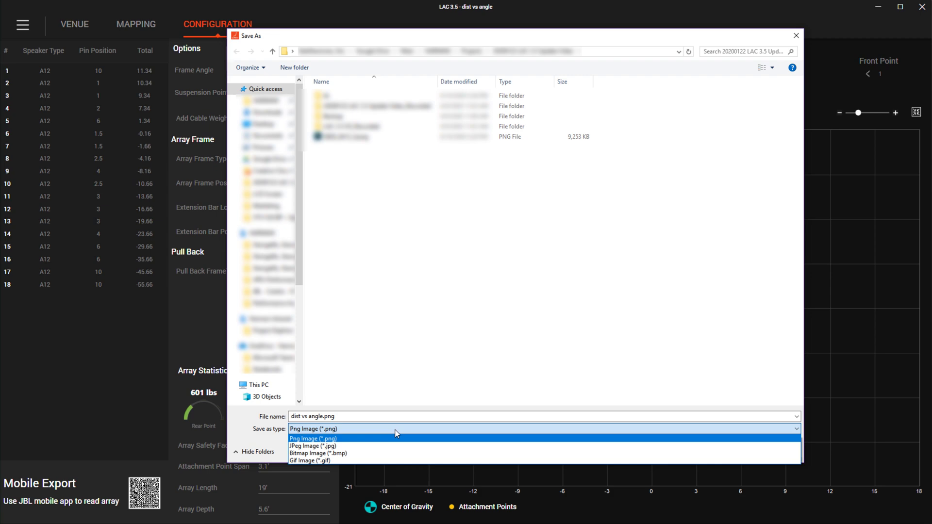
Keep Png Image (*.png) as the QR code's save type.
{"action": "left_click", "coordinate": [402, 397]}
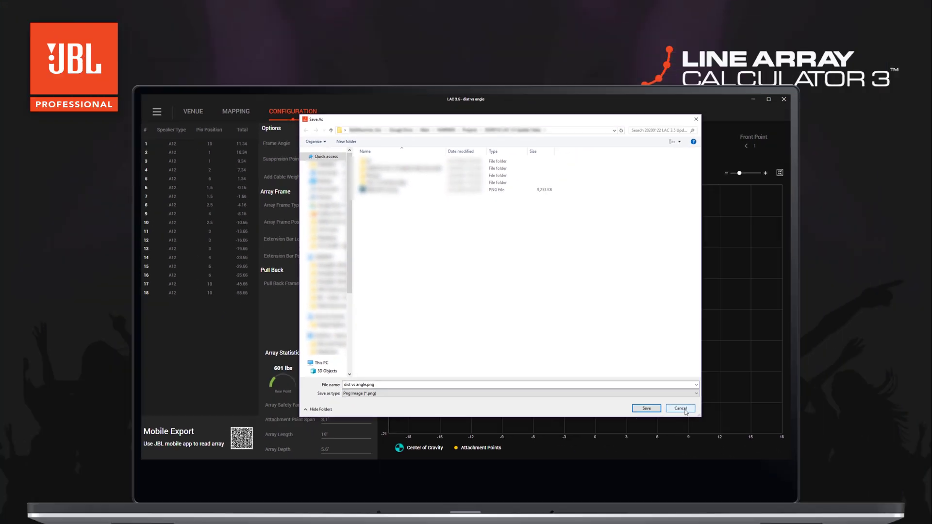